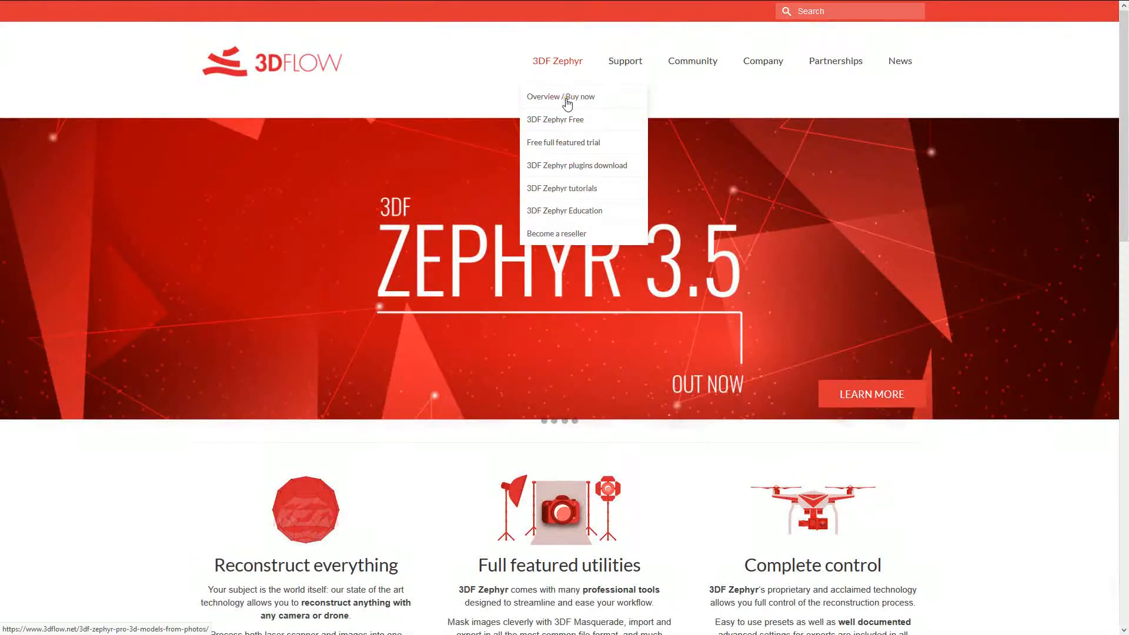
- Open the free full featured trial page of 3DF Zephyr and look over the trial request options
click(567, 144)
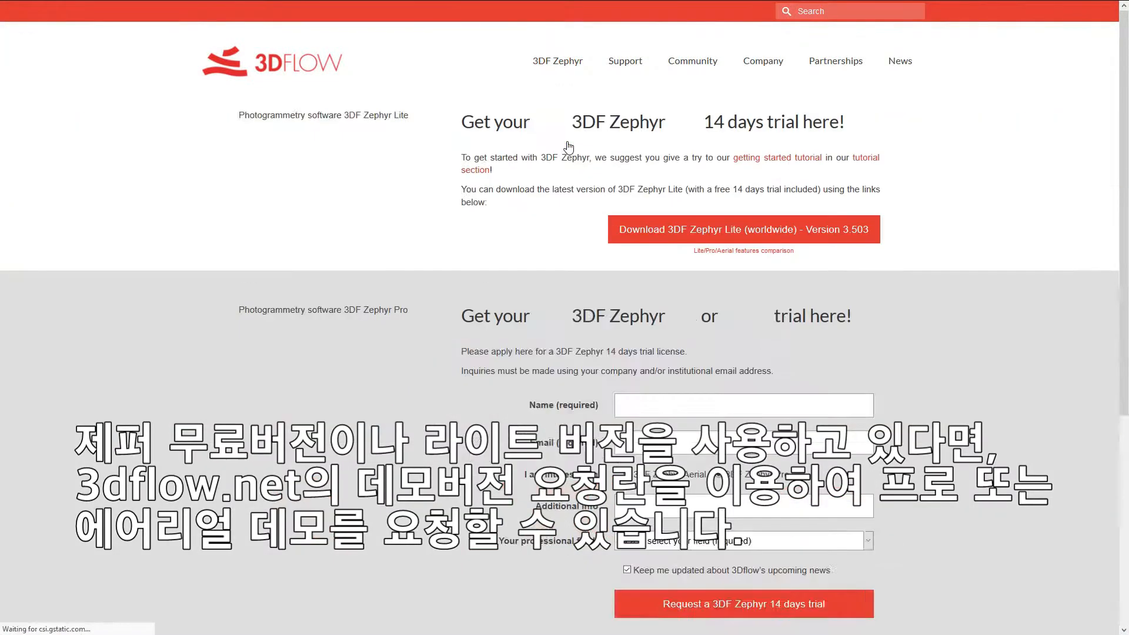
scroll(568, 147, down, 4)
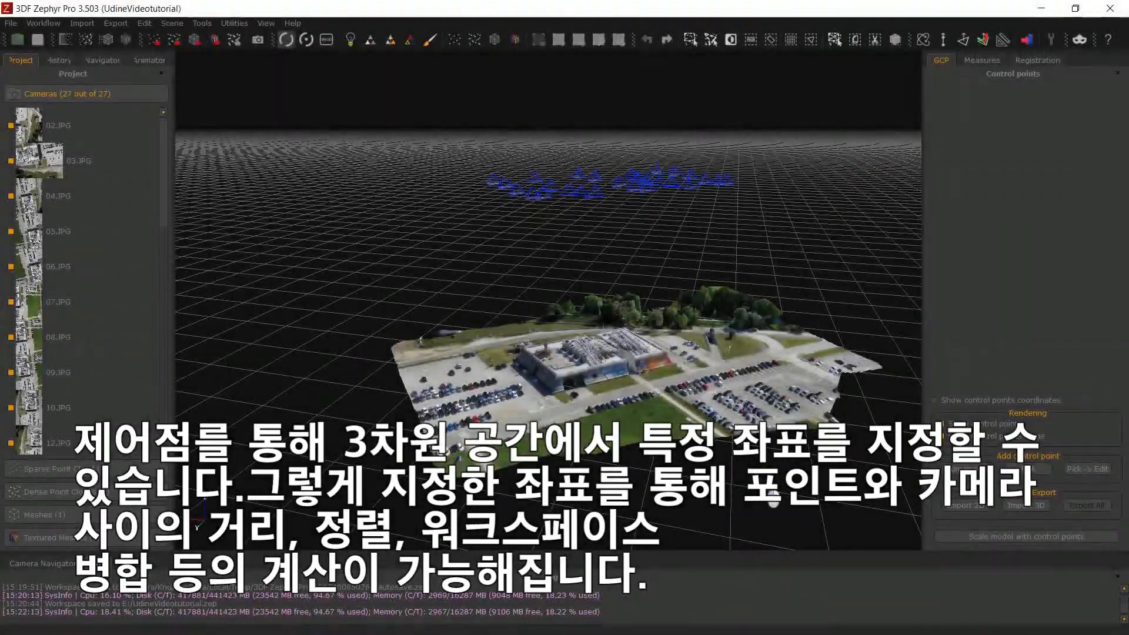
- Bring up the camera navigator and display the sparse point cloud in the 3D scene
drag(773, 496, 448, 349)
scroll(532, 388, up, 5)
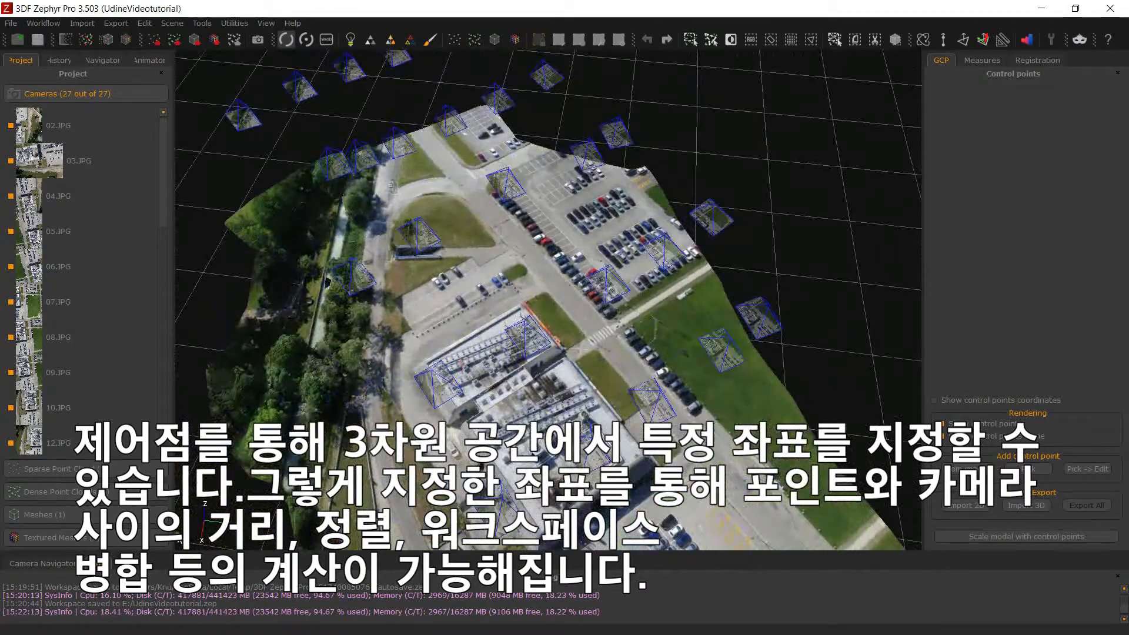
click(51, 568)
scroll(482, 465, down, 6)
drag(492, 469, 577, 355)
click(106, 471)
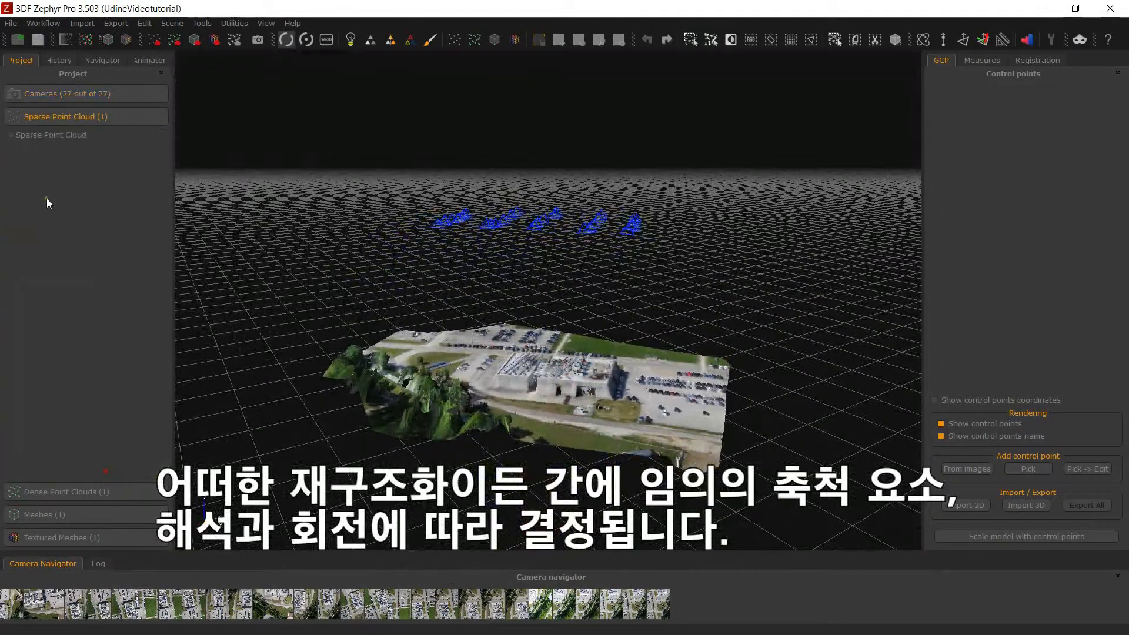
click(11, 135)
drag(439, 374, 370, 381)
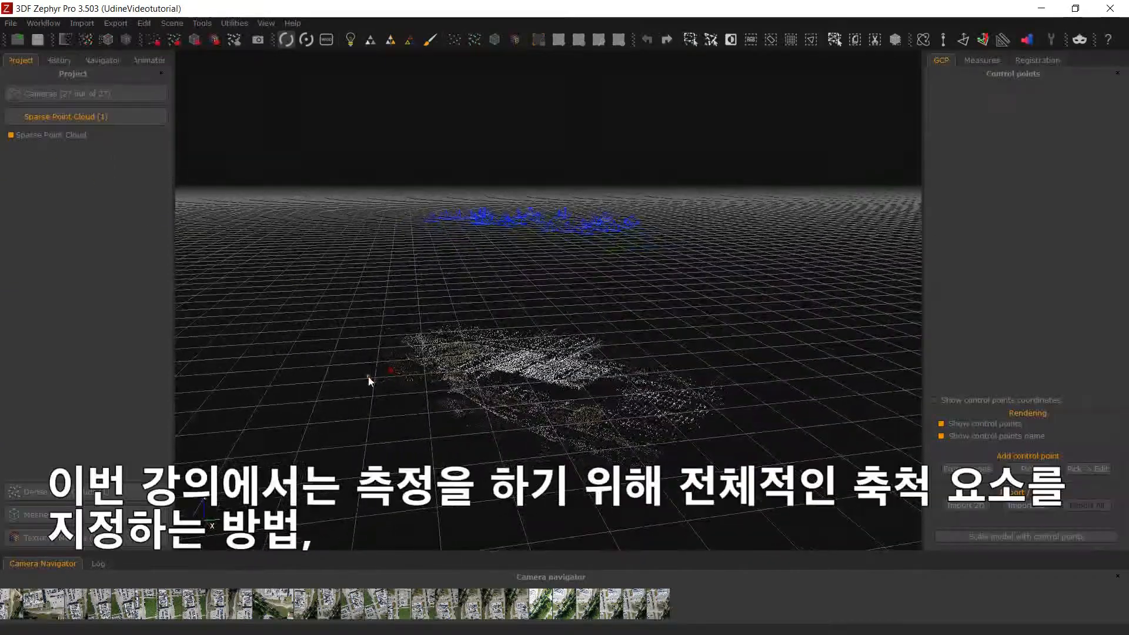
- Display Dense point cloud 1 and inspect the building and parking area from different angles
click(35, 492)
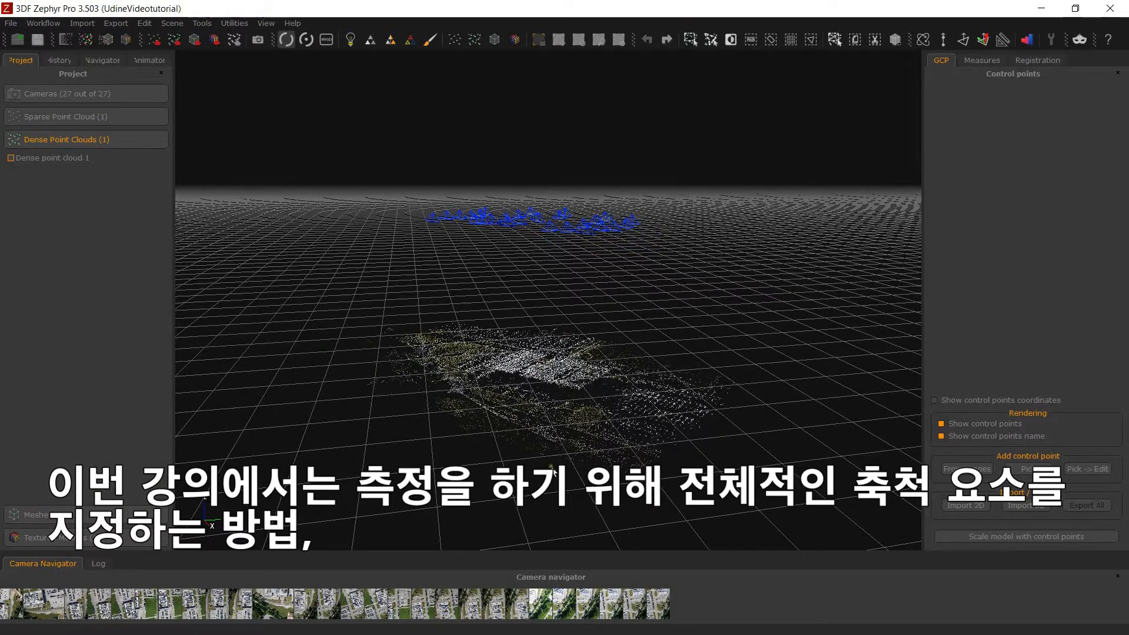
click(11, 157)
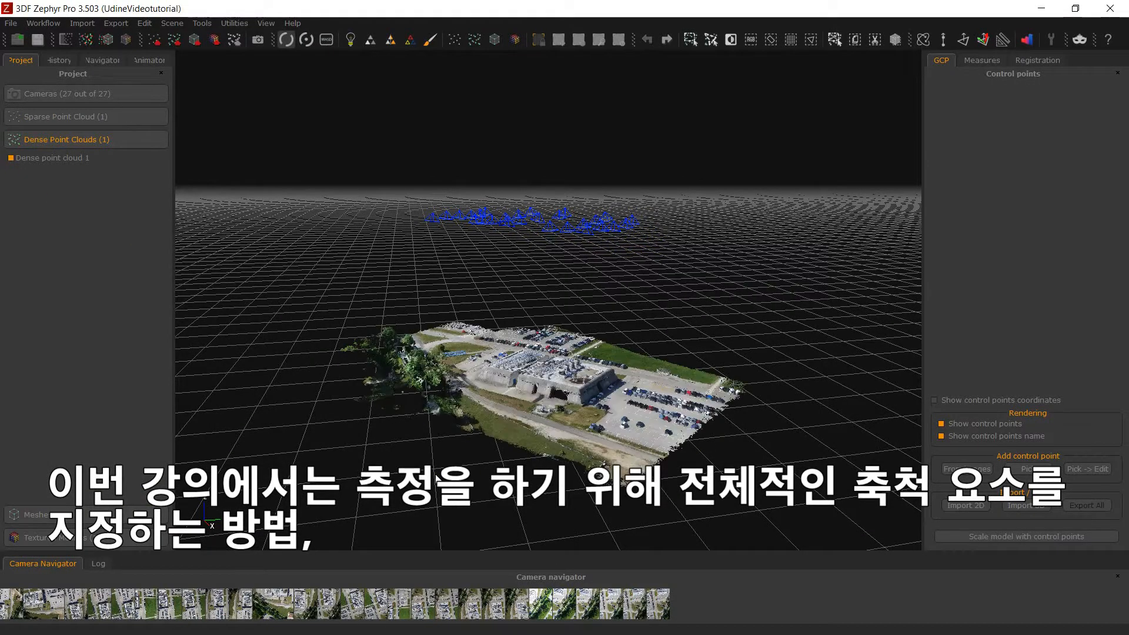
drag(411, 476, 516, 478)
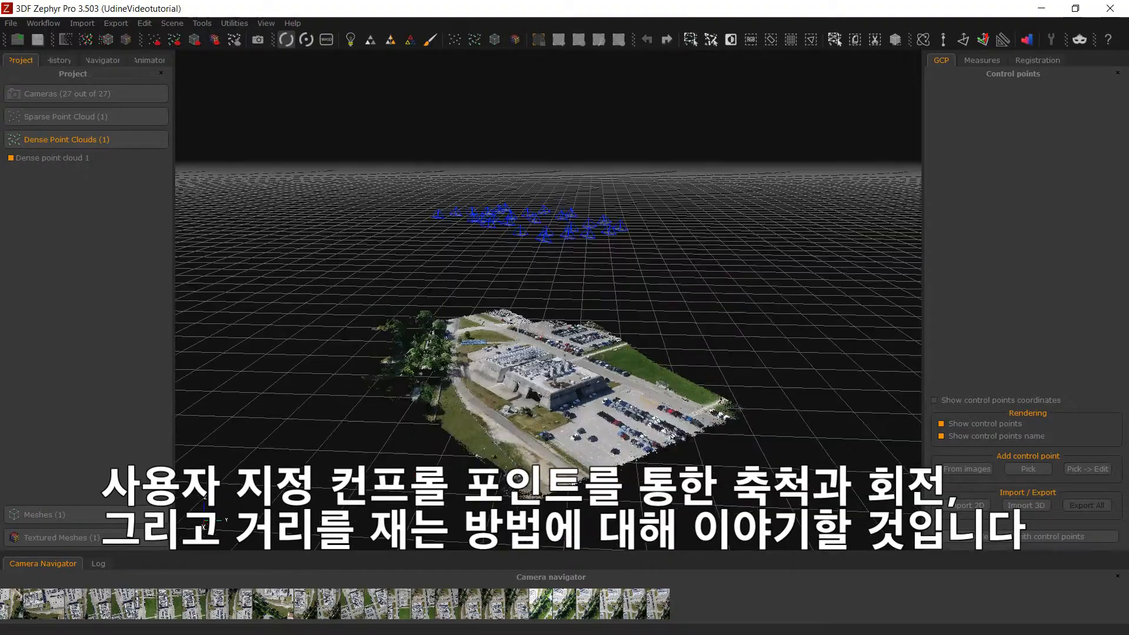
drag(711, 451, 317, 477)
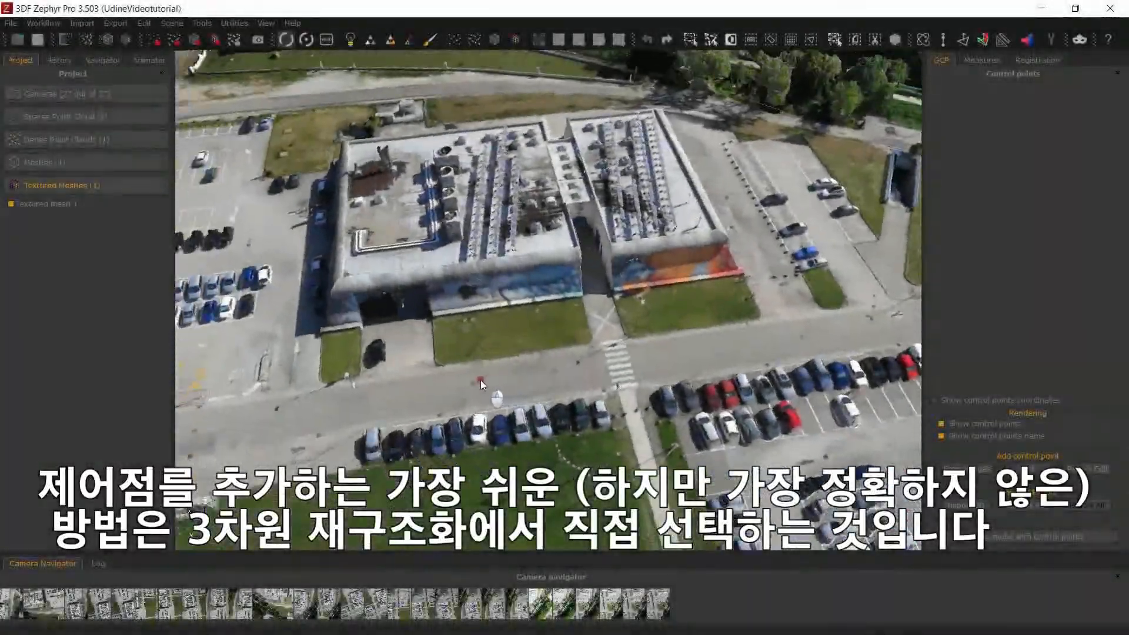
- Pick three control points directly on the textured mesh: the white pavement cross, the parking line end across the road, and the near crosswalk corner
drag(481, 380, 613, 368)
scroll(613, 368, up, 5)
scroll(609, 368, up, 3)
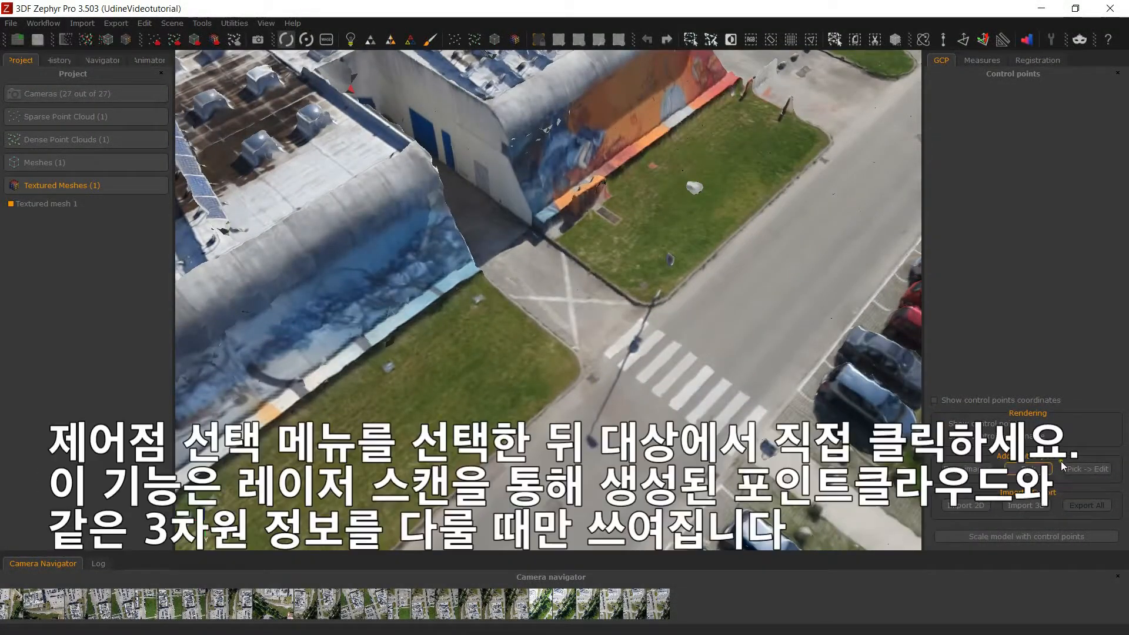
click(1026, 475)
click(570, 300)
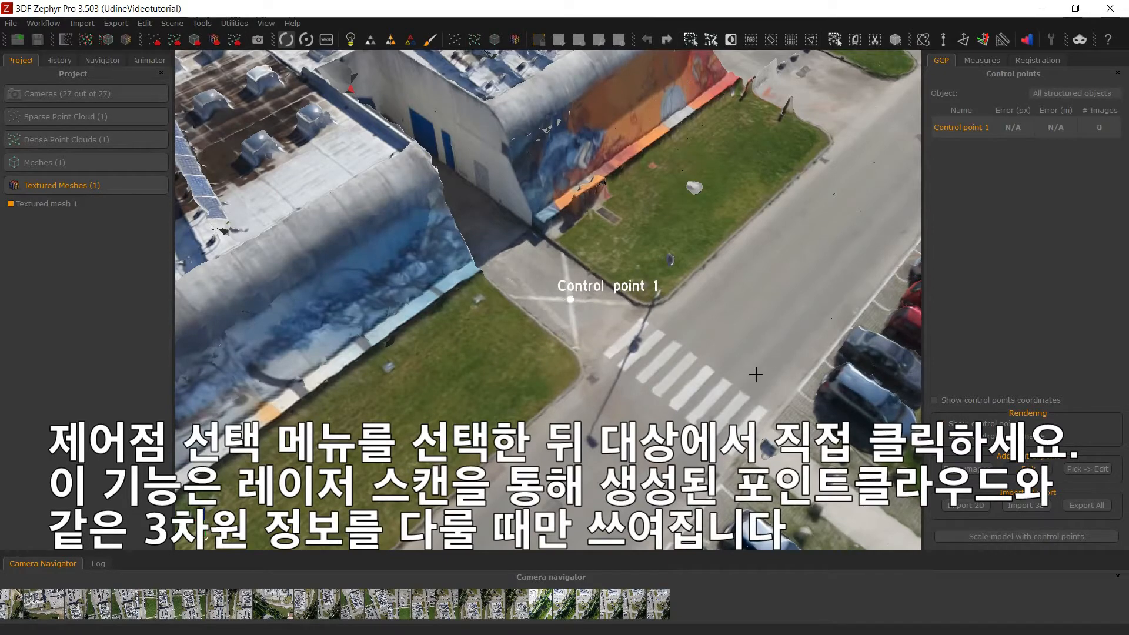
click(798, 391)
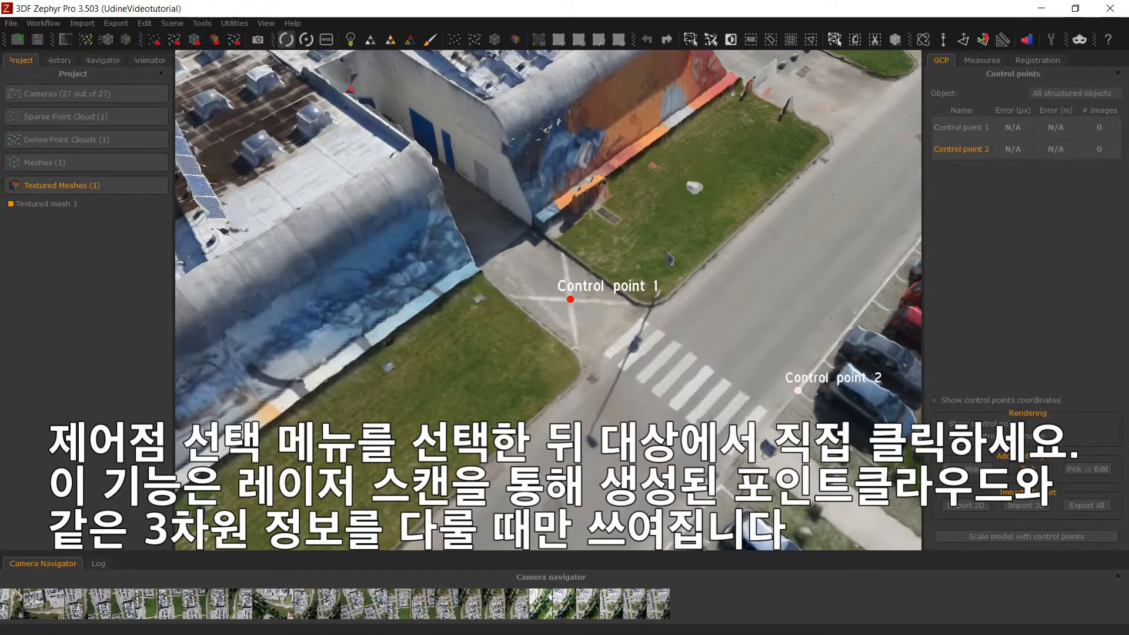
scroll(679, 457, up, 3)
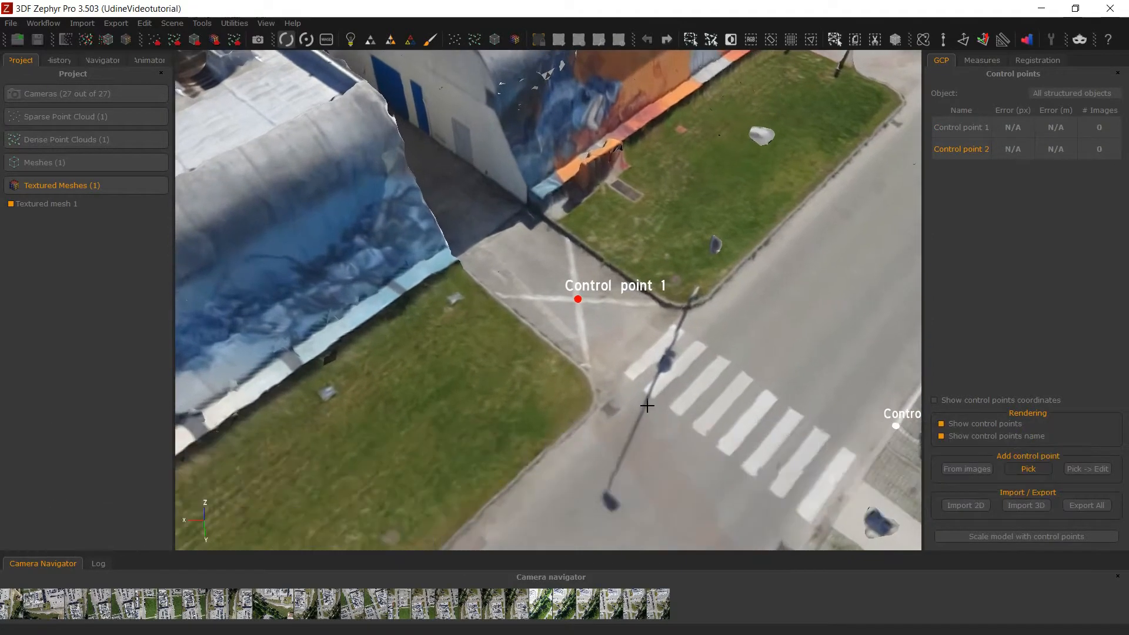
click(643, 389)
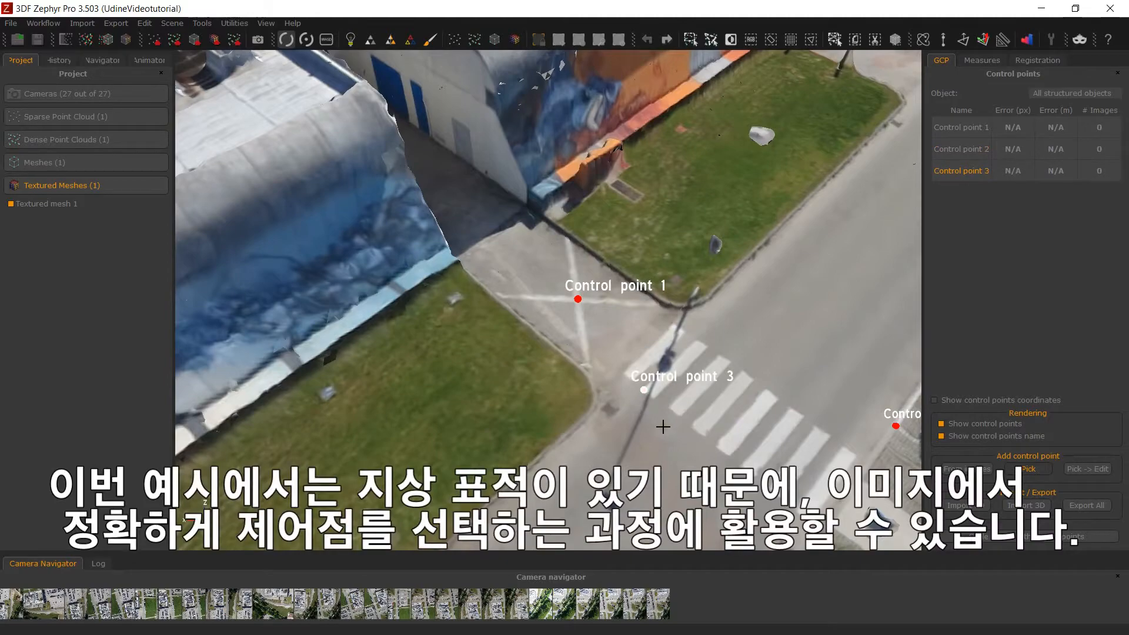
right_click(664, 425)
click(714, 422)
drag(598, 422, 724, 417)
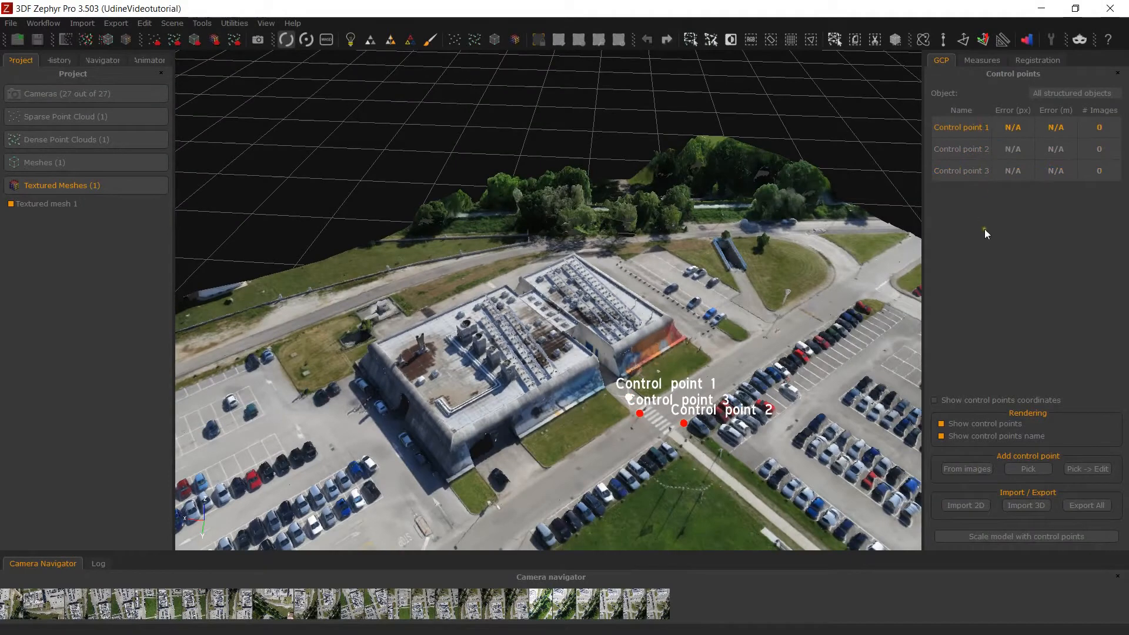
- Remove all control points from the project
right_click(991, 192)
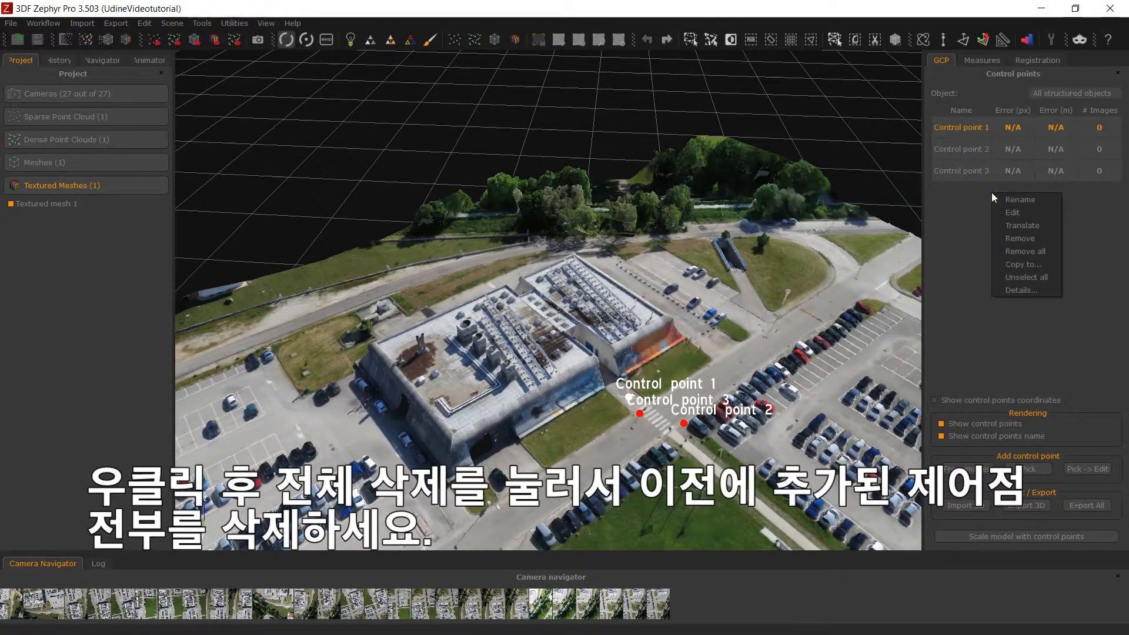
click(1051, 251)
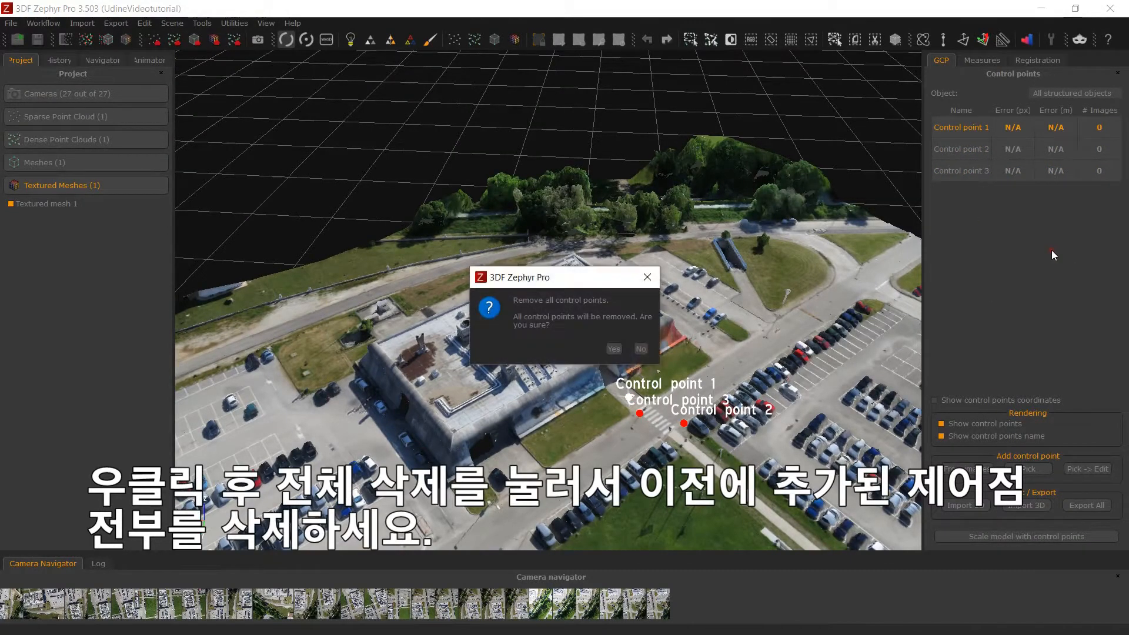
click(613, 349)
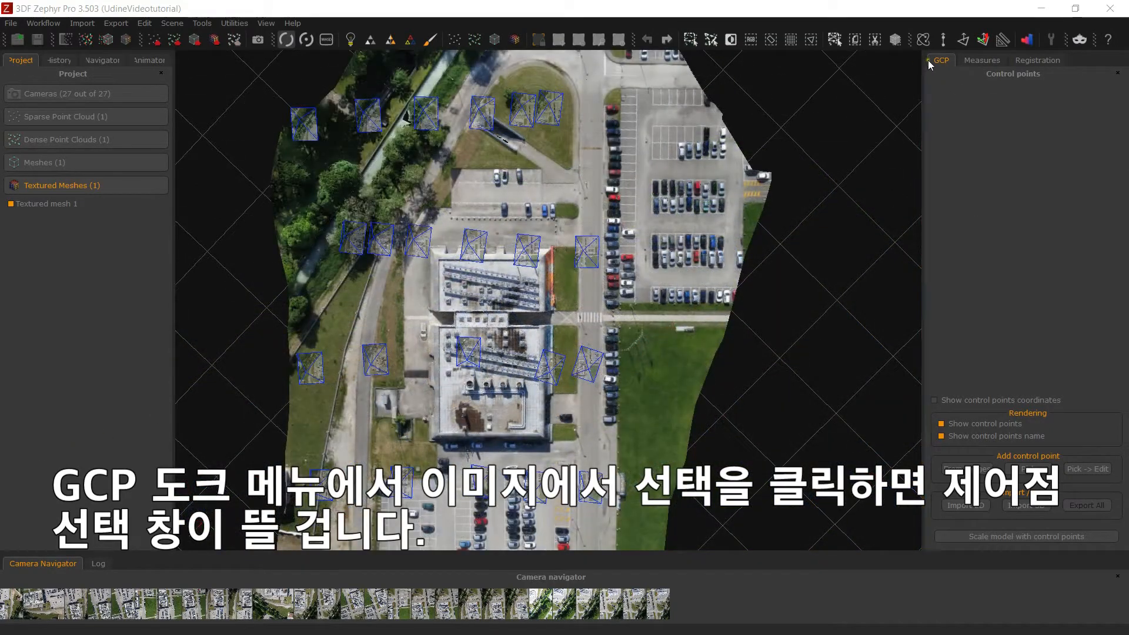
- Start a control point from images and mark the corner of the dark drain cover in the parking lot in photo 29.JPG
click(941, 466)
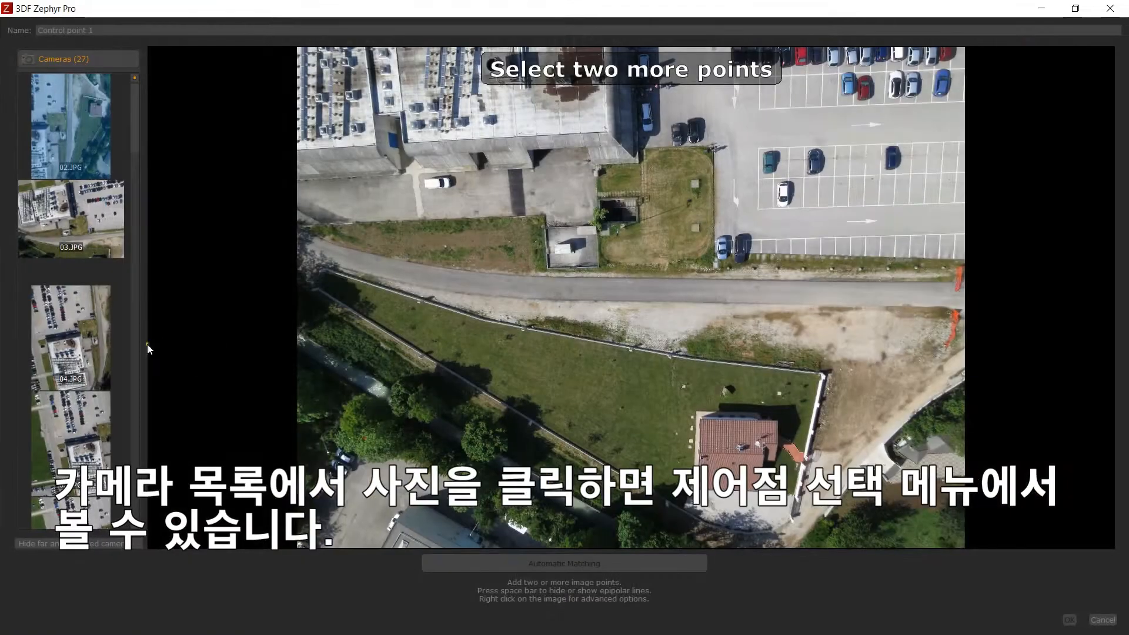
scroll(97, 343, down, 10)
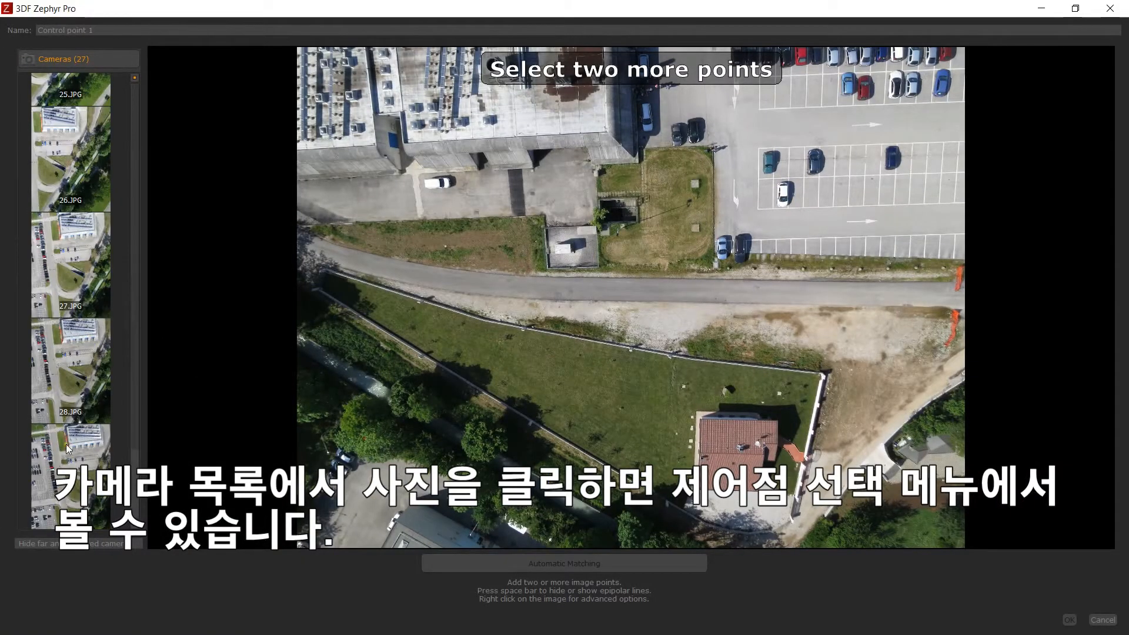
click(64, 447)
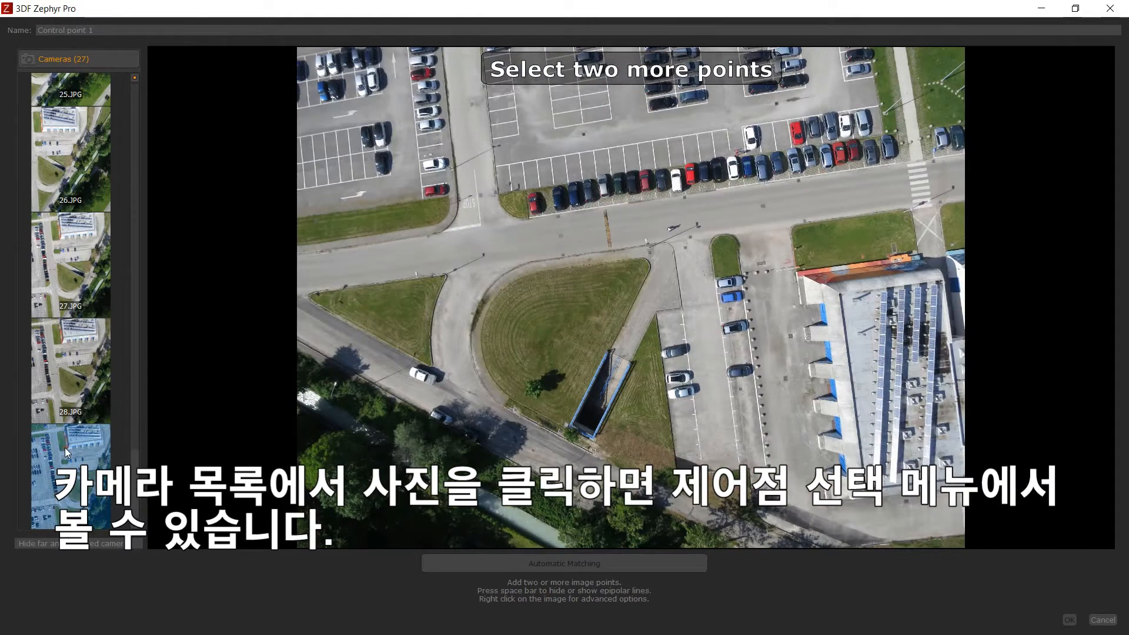
click(582, 133)
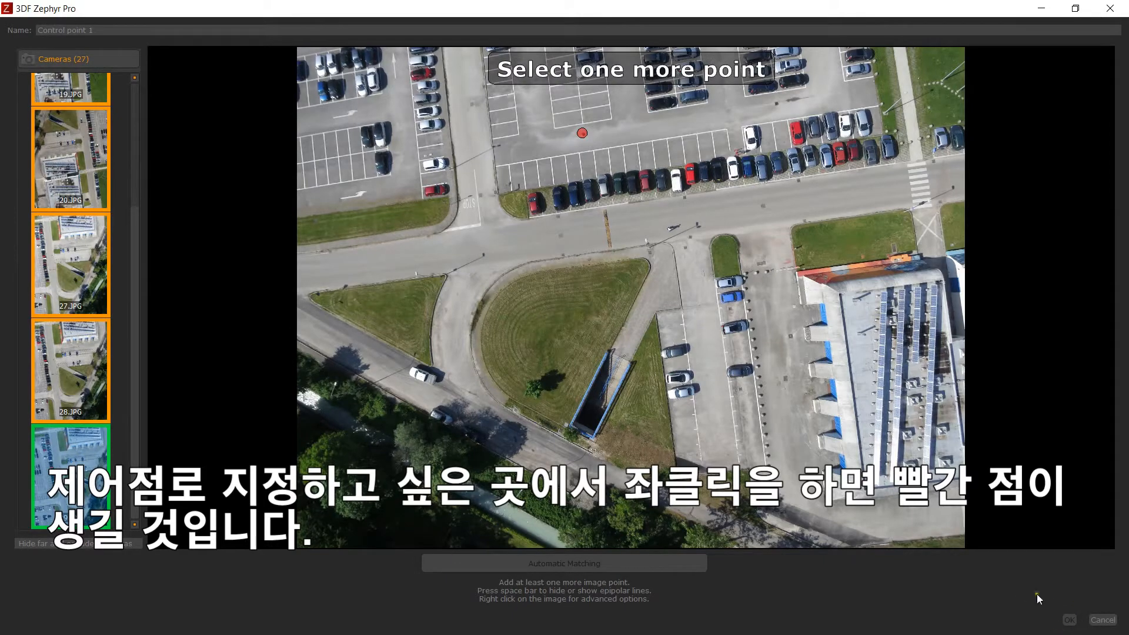
scroll(593, 144, up, 5)
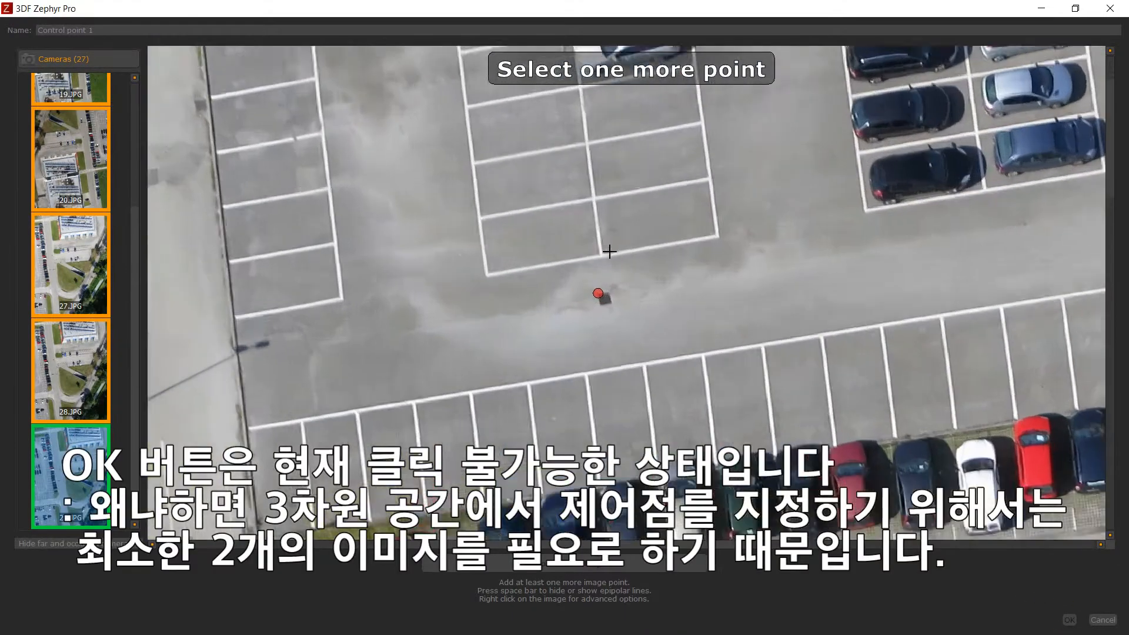
scroll(609, 252, up, 3)
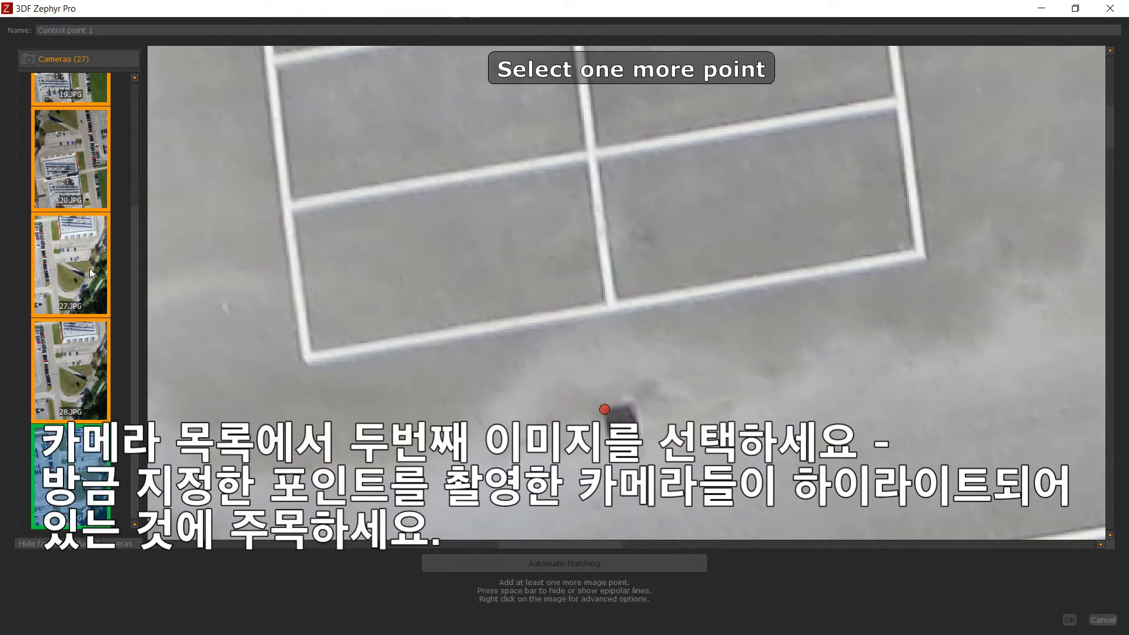
- Mark the same drain cover corner in photos 28.JPG and 20.JPG and accept the control point
click(77, 367)
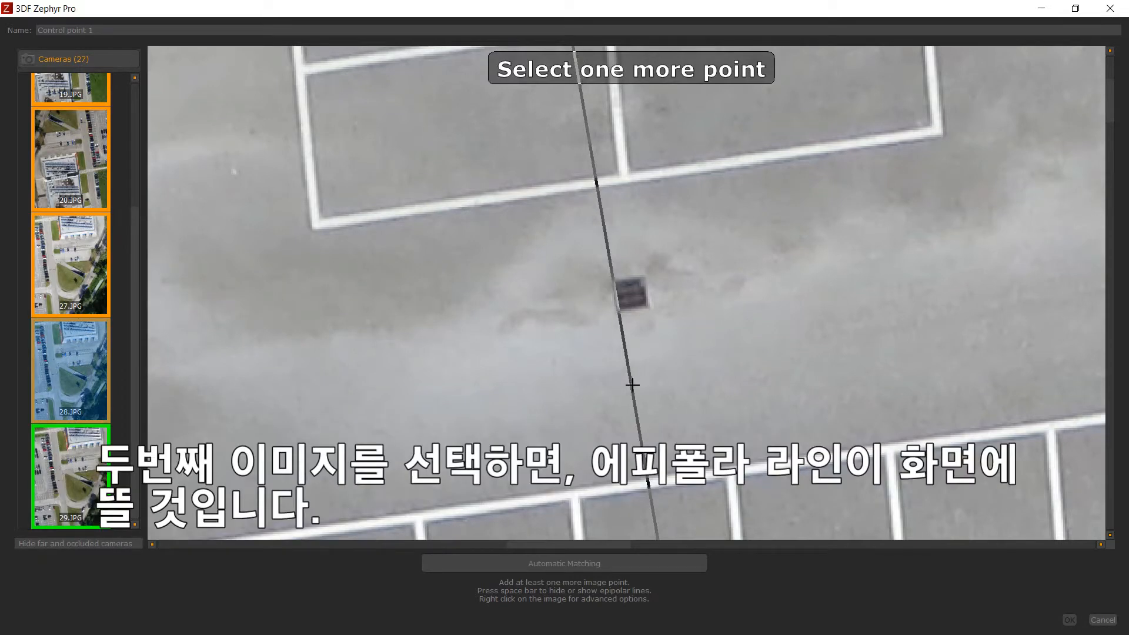
click(614, 280)
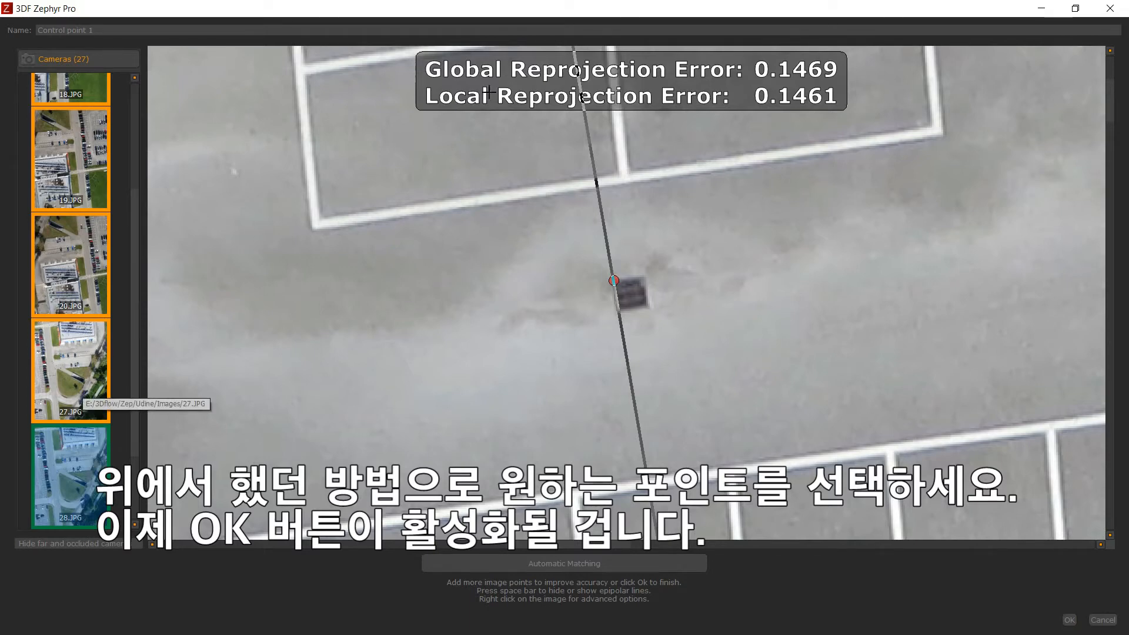
click(79, 369)
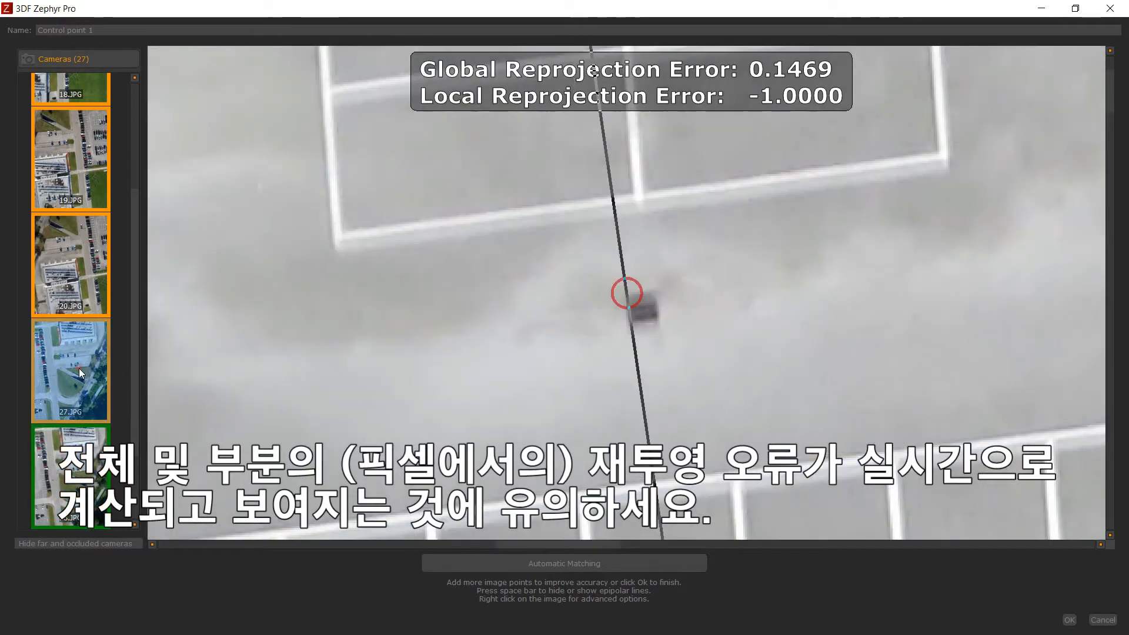
click(67, 285)
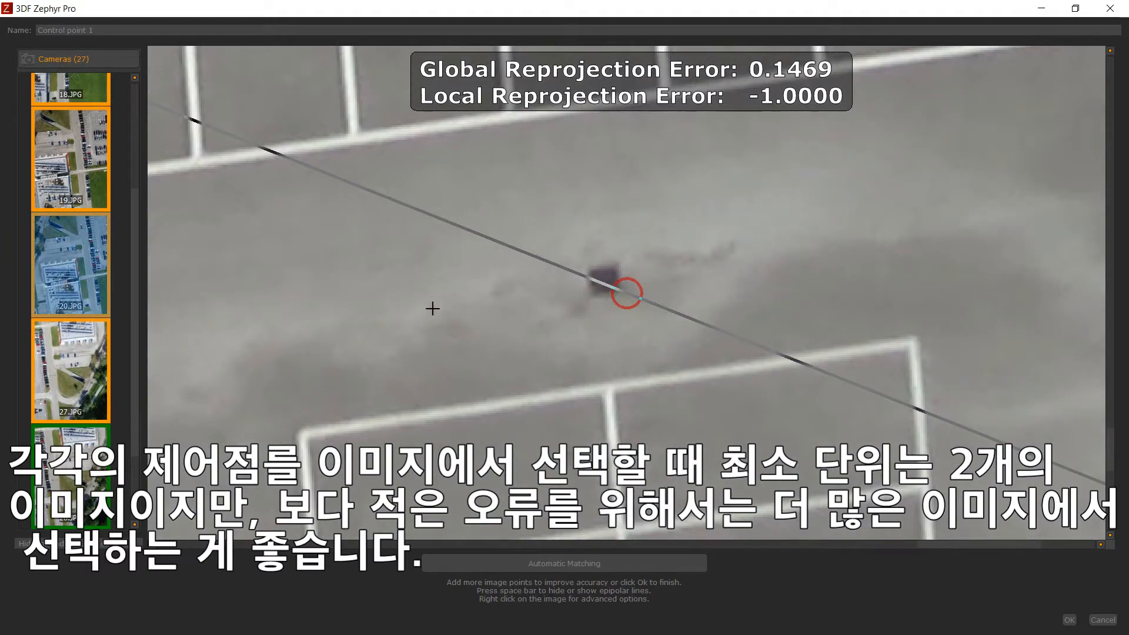
click(623, 292)
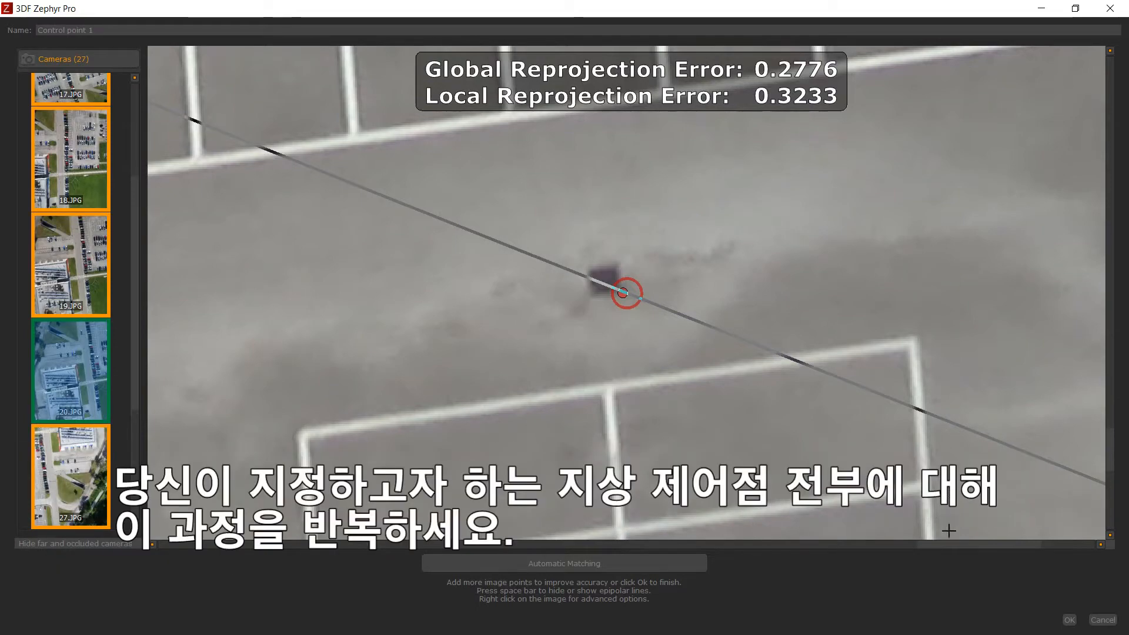
click(1069, 620)
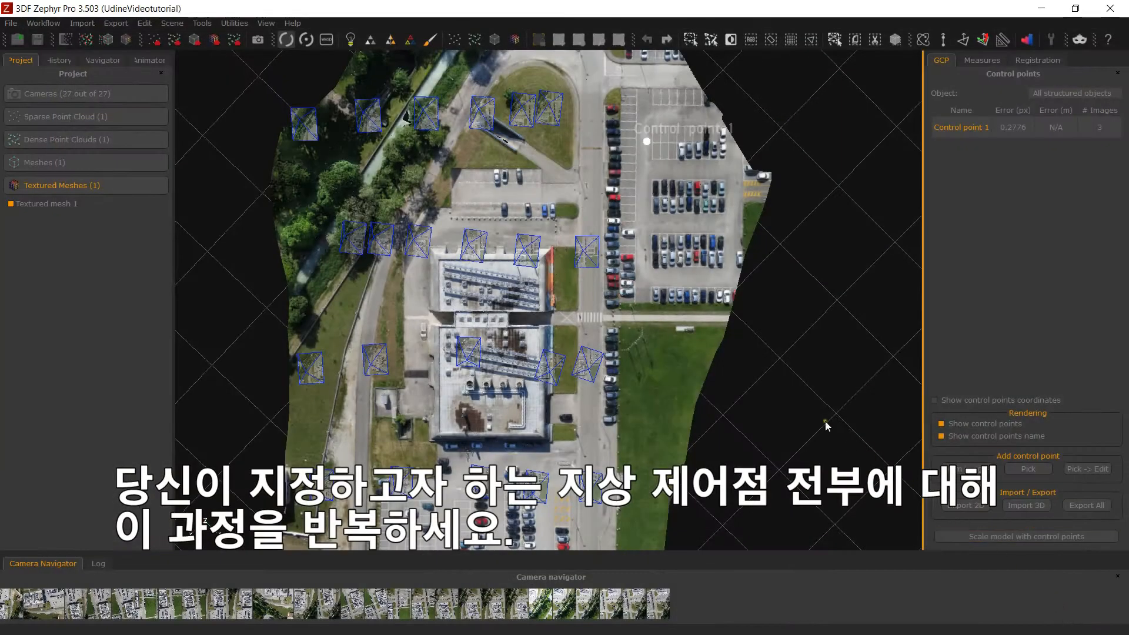
- Rename the new control point as Point1
right_click(968, 132)
click(979, 137)
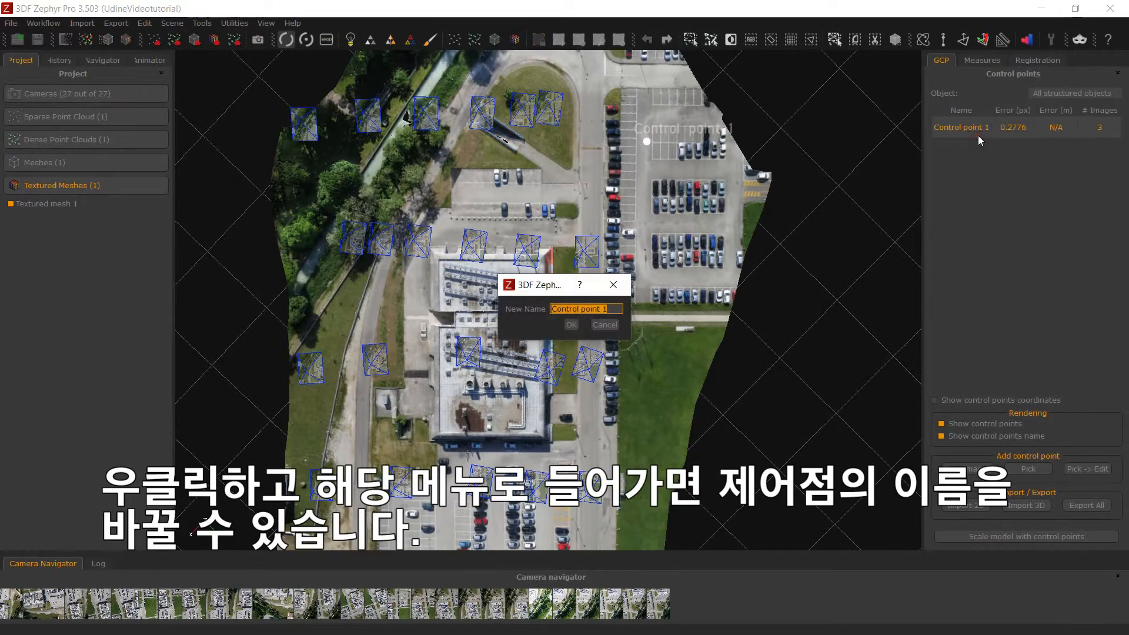
text(Point1)
click(572, 328)
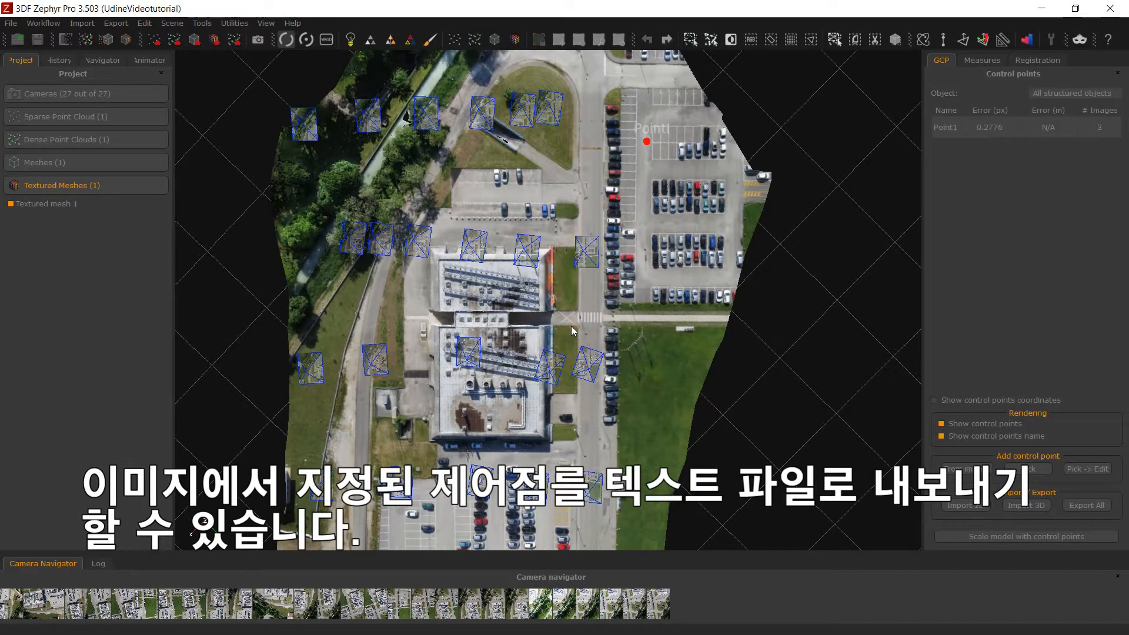
- Start another control point from images and mark the corner of the painted parking-bay line beside the end black car in photo 29.JPG
click(964, 470)
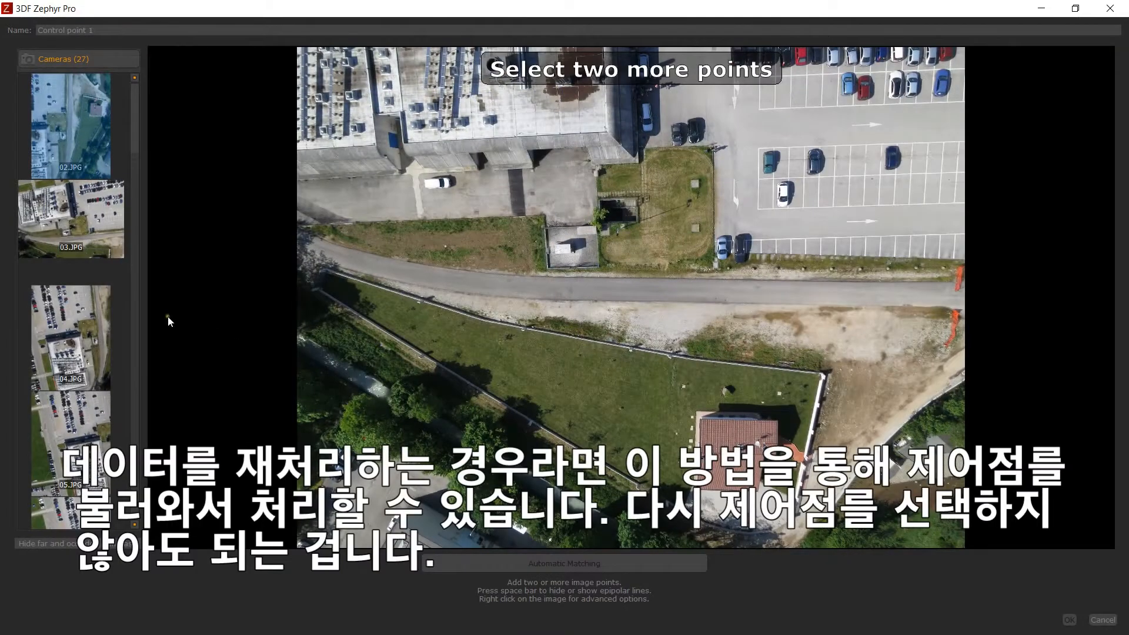
scroll(91, 309, down, 10)
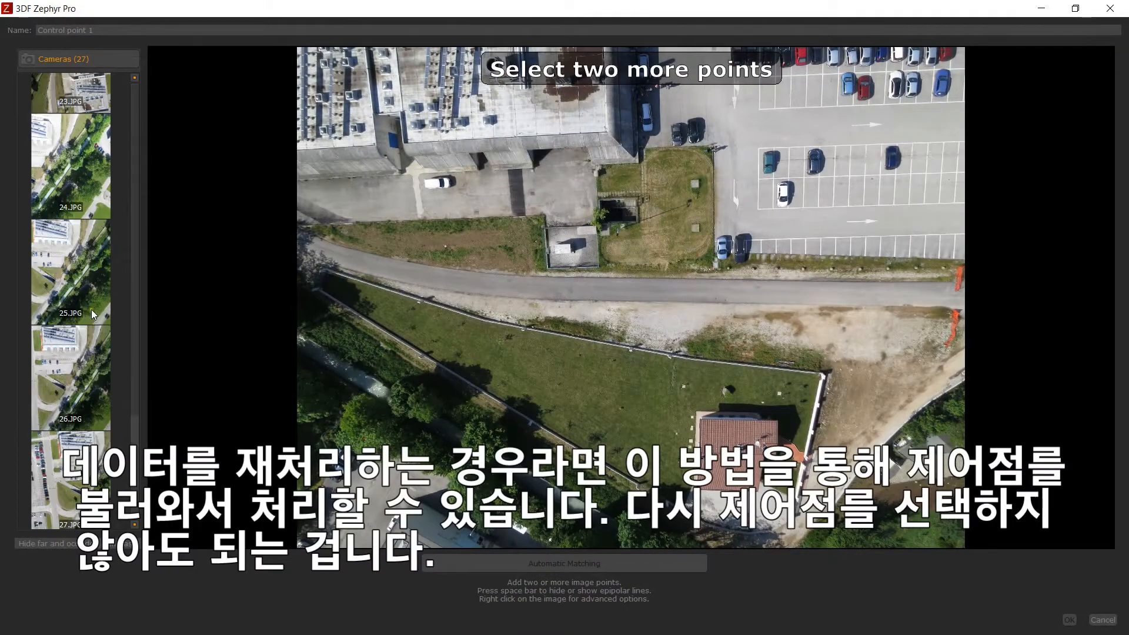
scroll(54, 457, down, 2)
click(49, 456)
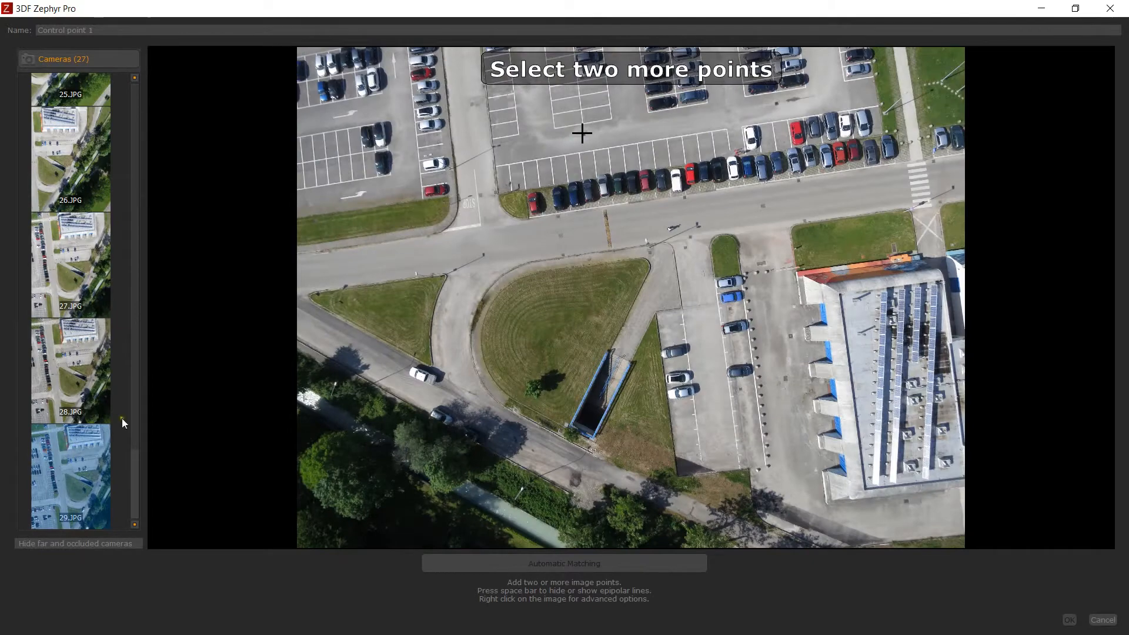
scroll(669, 128, up, 3)
scroll(547, 177, up, 5)
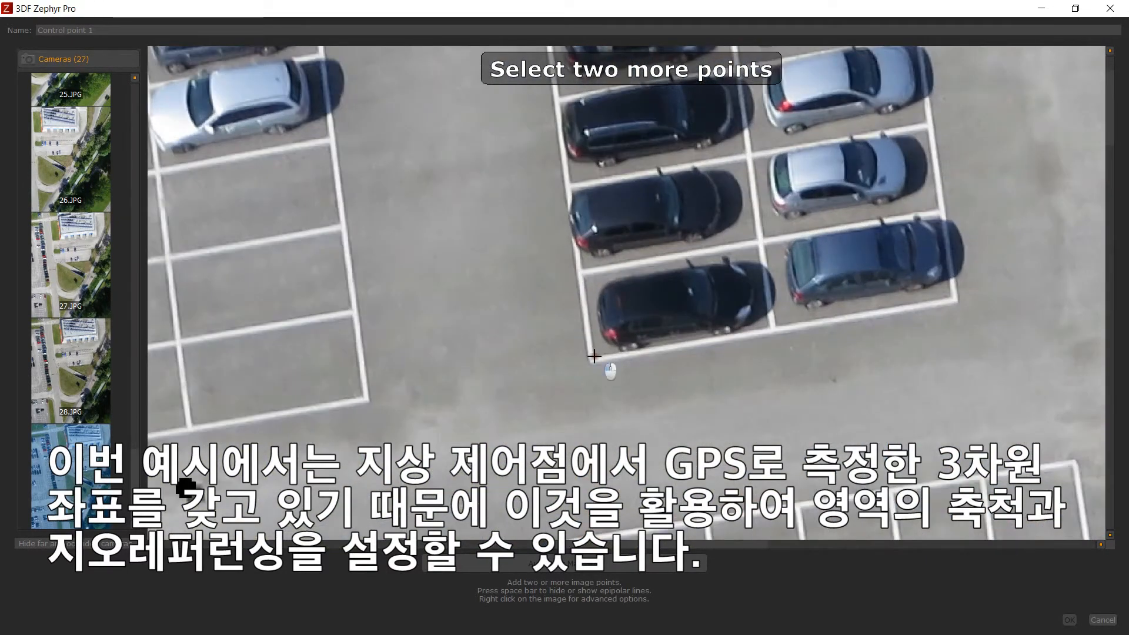
click(593, 356)
- Mark the same parking-bay line corner in photo 28.JPG
click(79, 339)
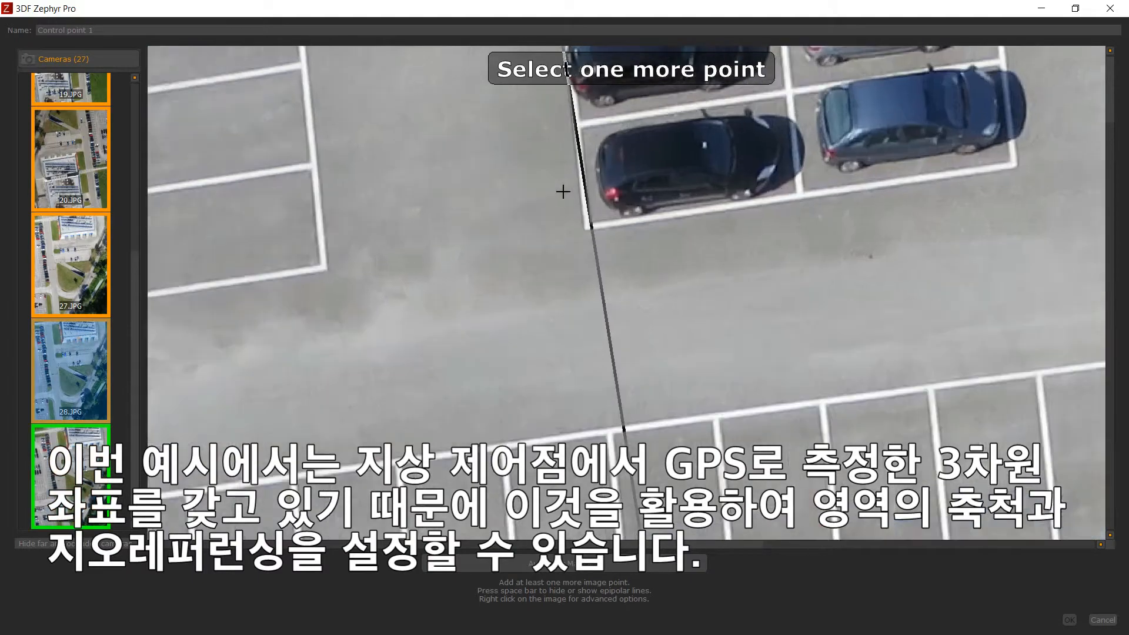
scroll(613, 261, up, 2)
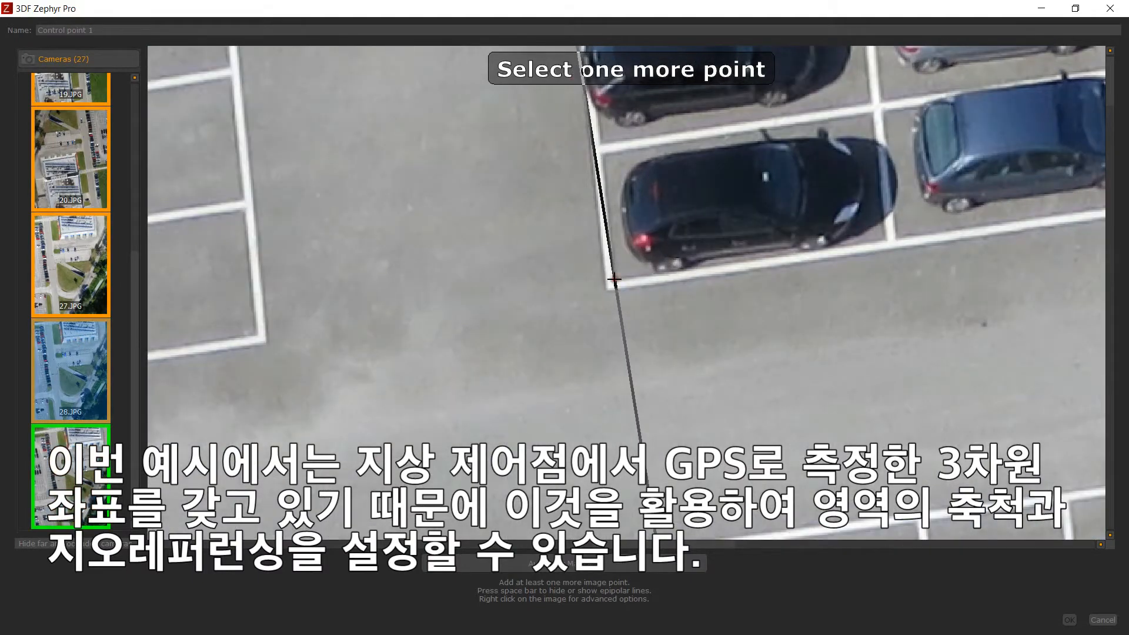
click(614, 278)
click(77, 364)
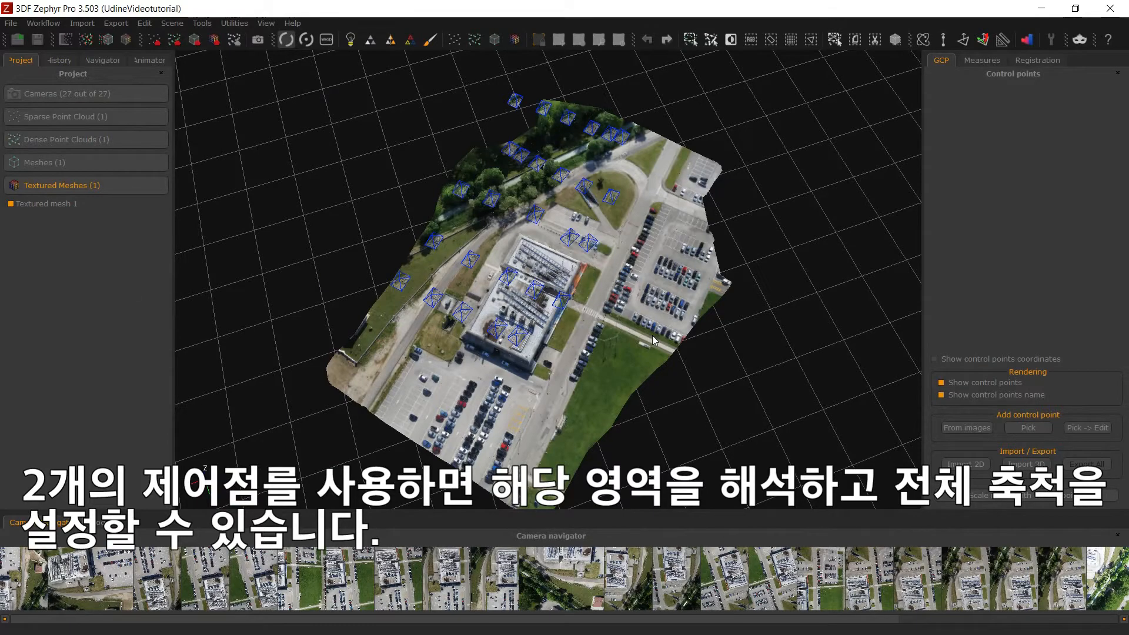
- Import the control points as 2D coordinates from 2dCoords.txt in the Udine folder
drag(653, 341, 738, 366)
click(957, 465)
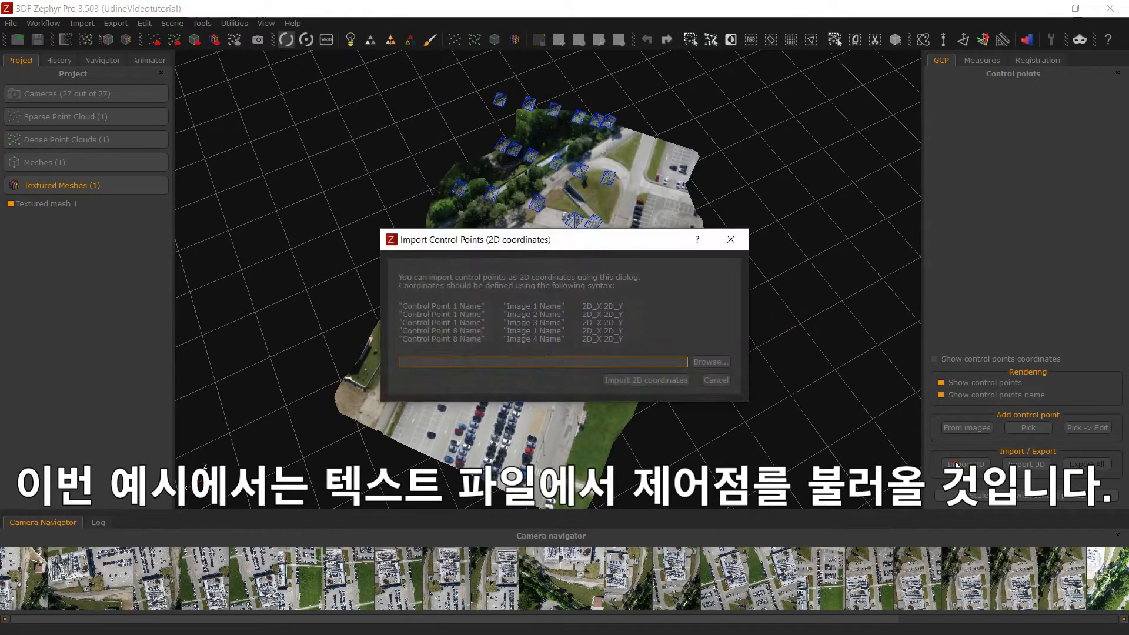
click(708, 362)
click(730, 273)
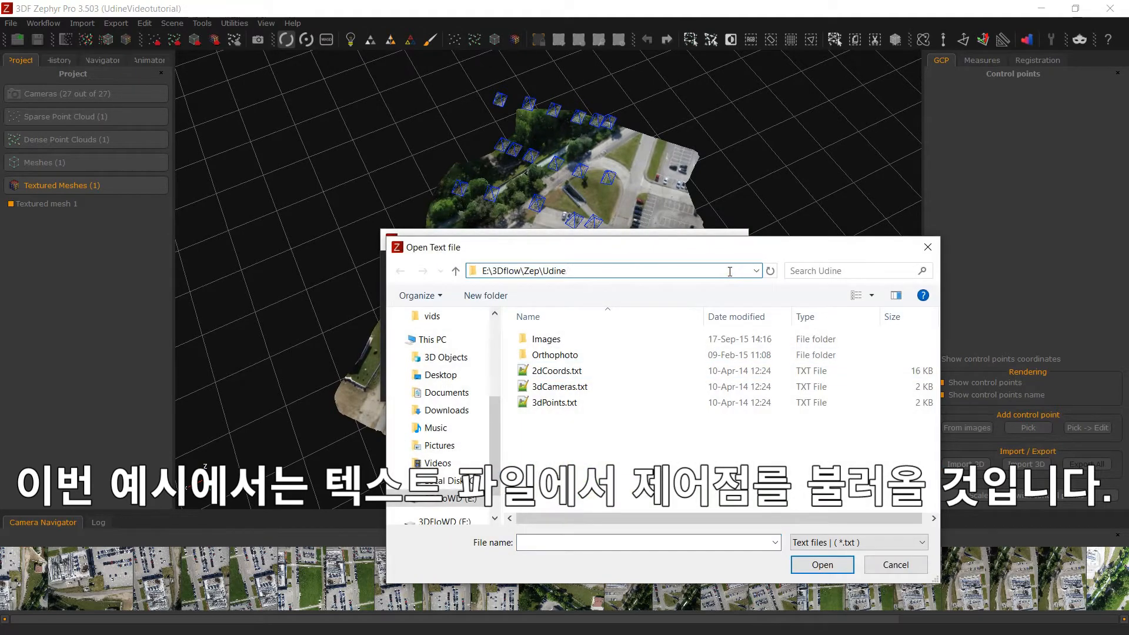
double_click(606, 371)
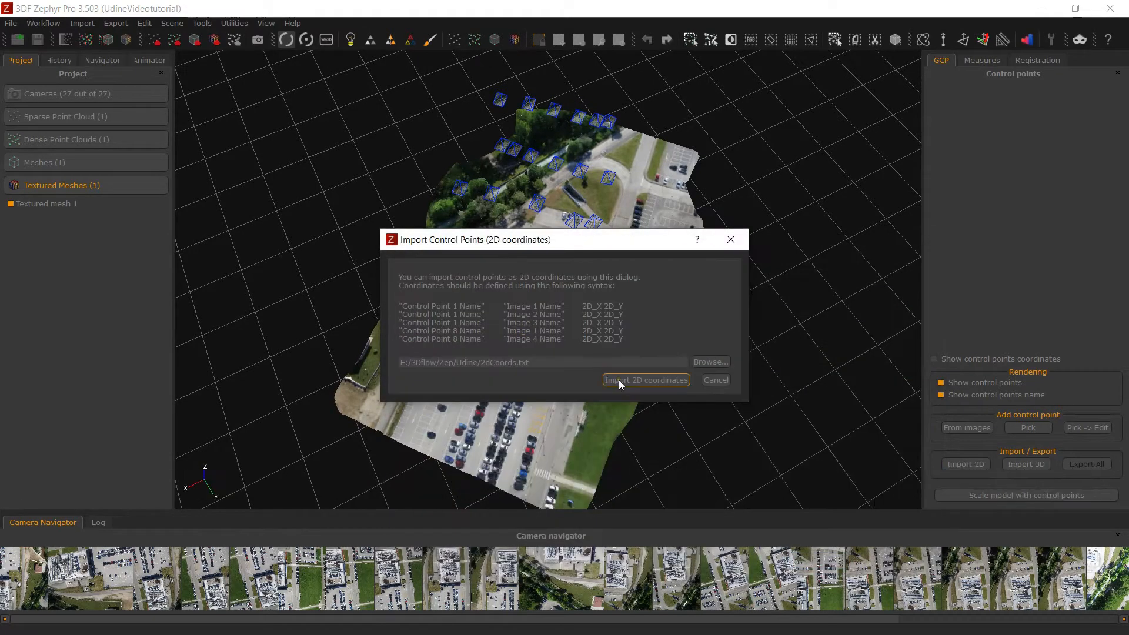
click(618, 380)
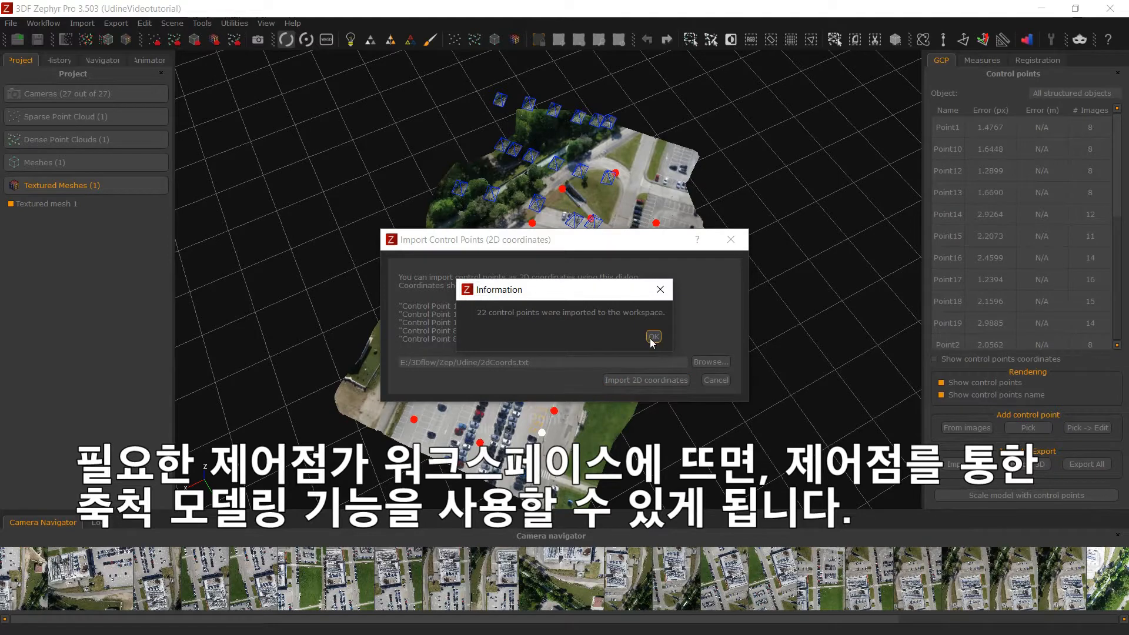
click(653, 337)
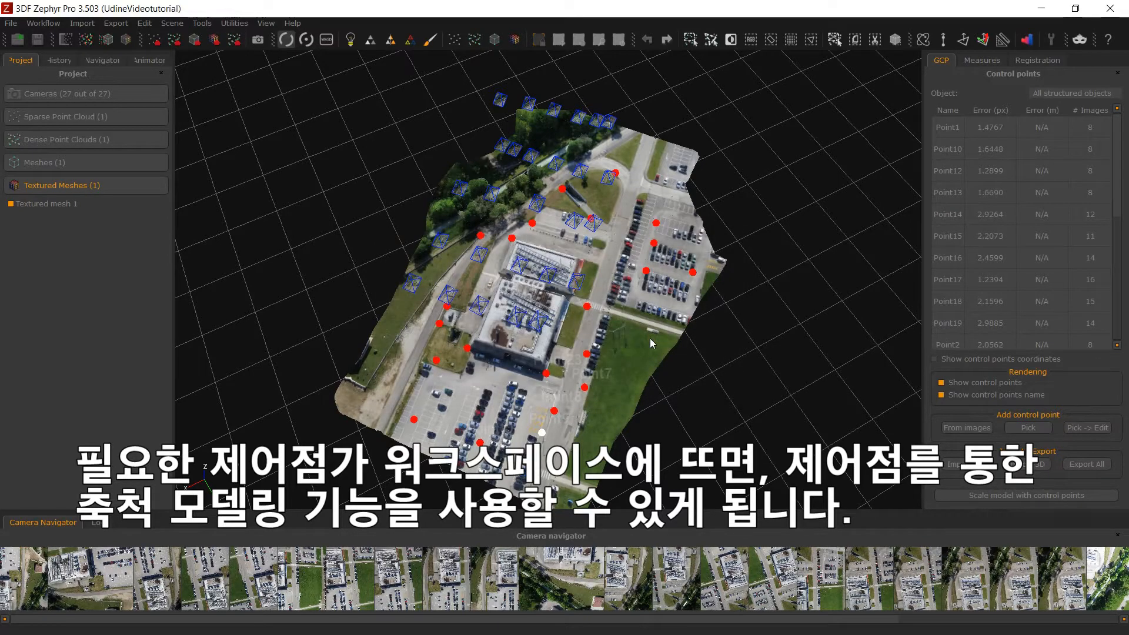
- Start scaling the model with control points and import the constraints from 3dPoints.txt
click(977, 496)
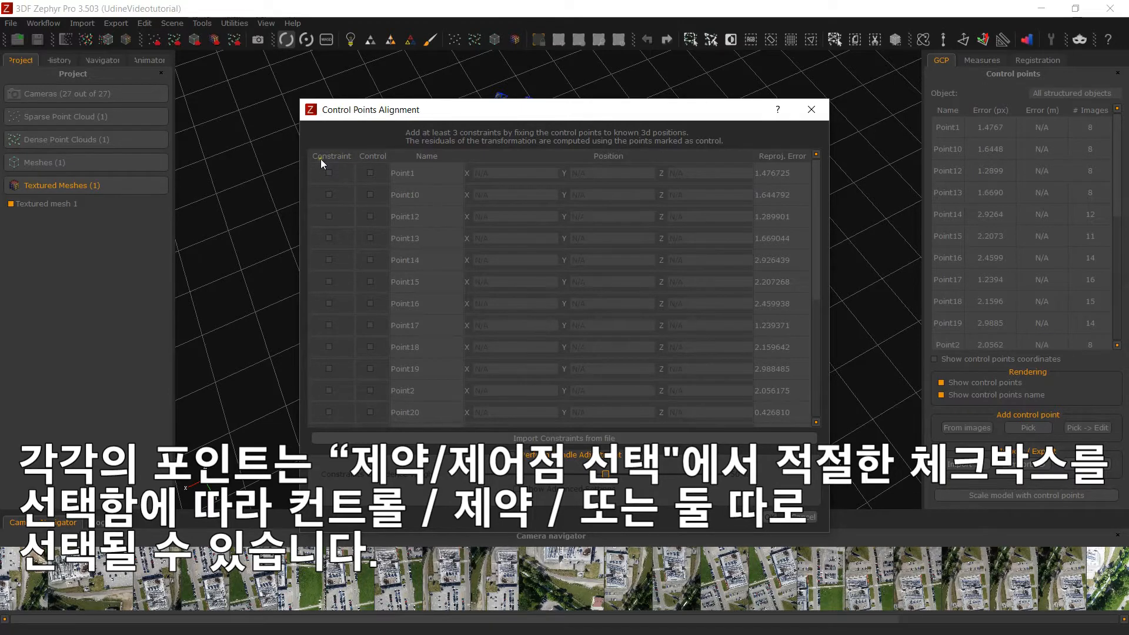
click(552, 438)
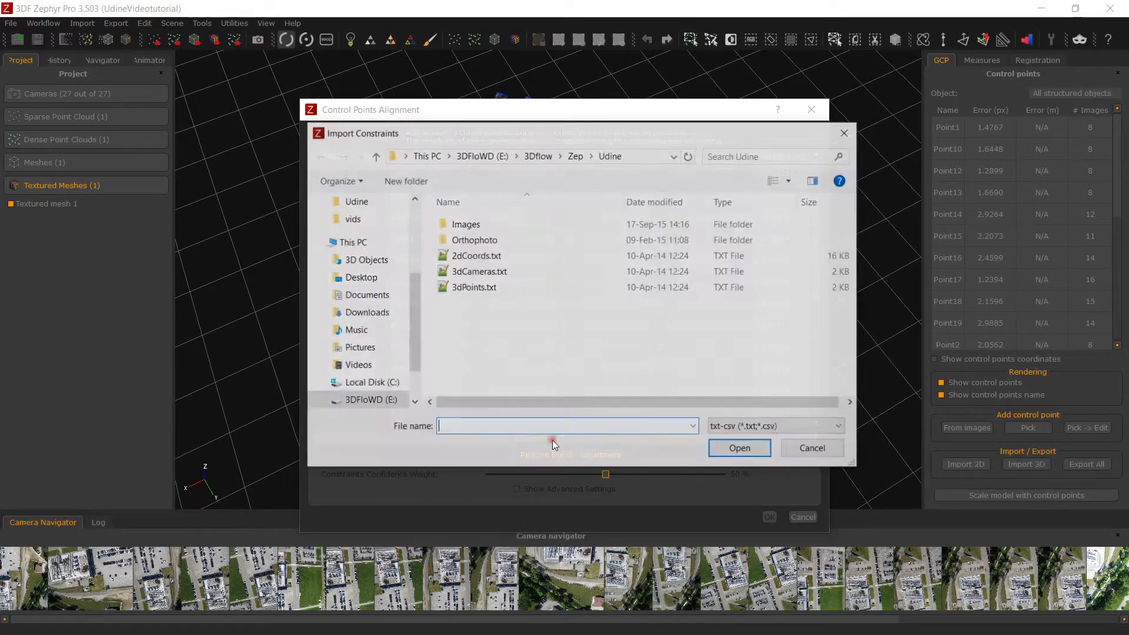
click(475, 288)
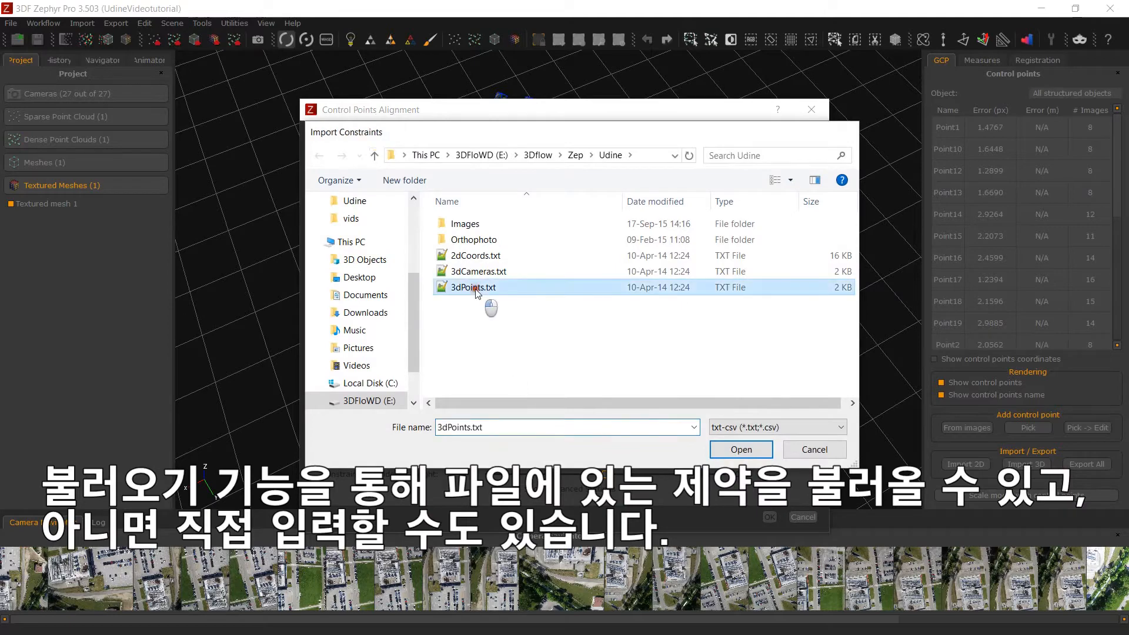
double_click(475, 288)
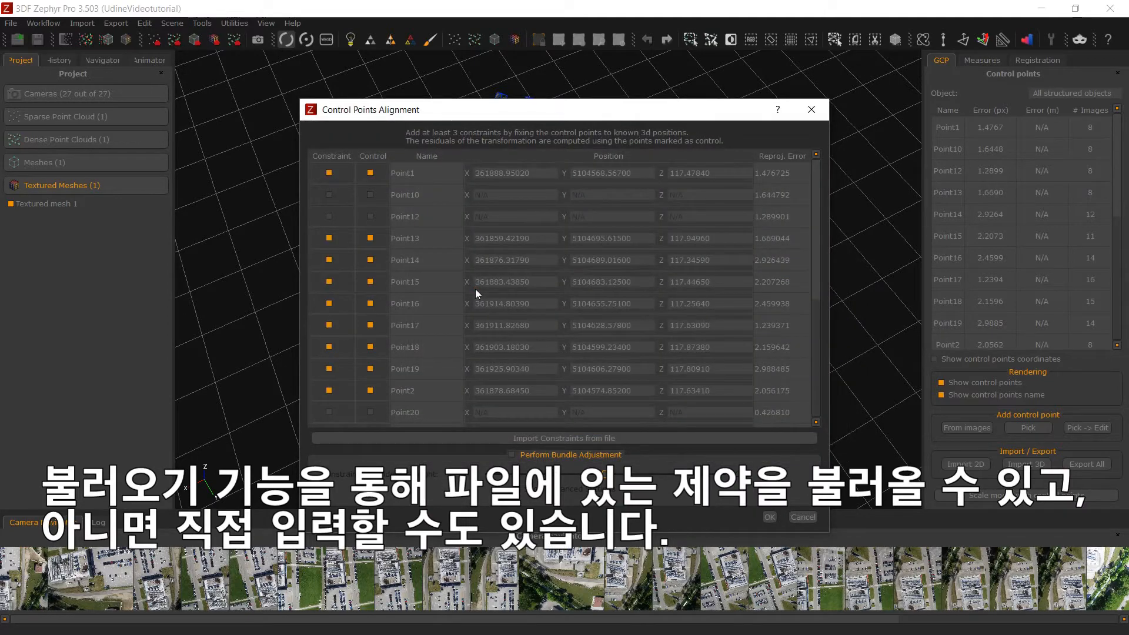
- Exclude Point13 from the control points, and remove the constraints on Point15, Point17 and Point19
click(374, 240)
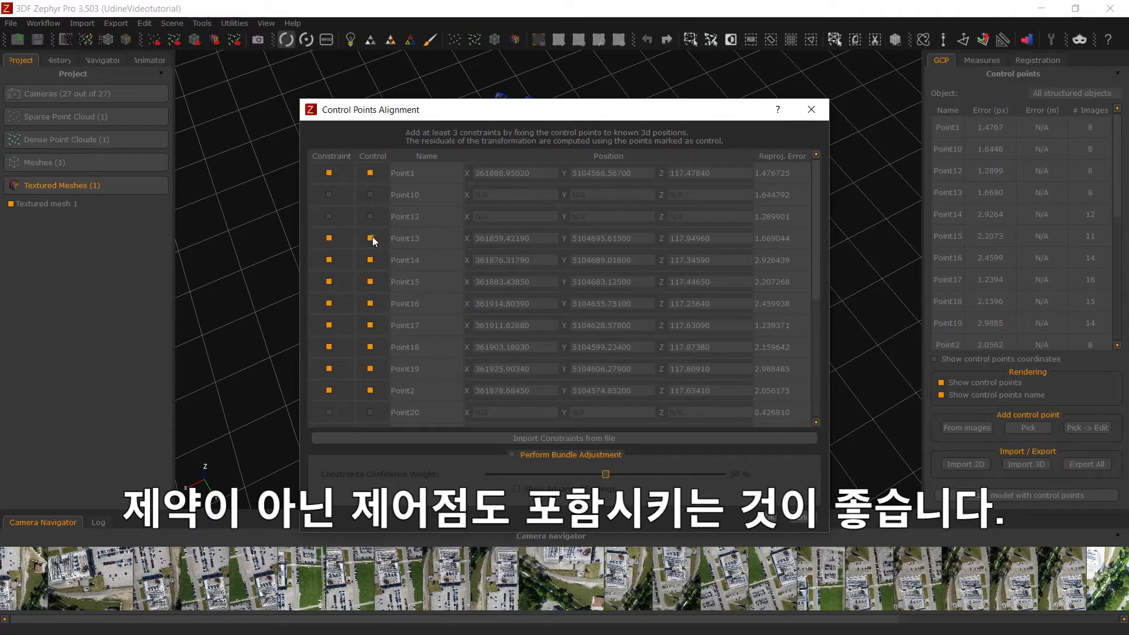
click(329, 282)
click(331, 326)
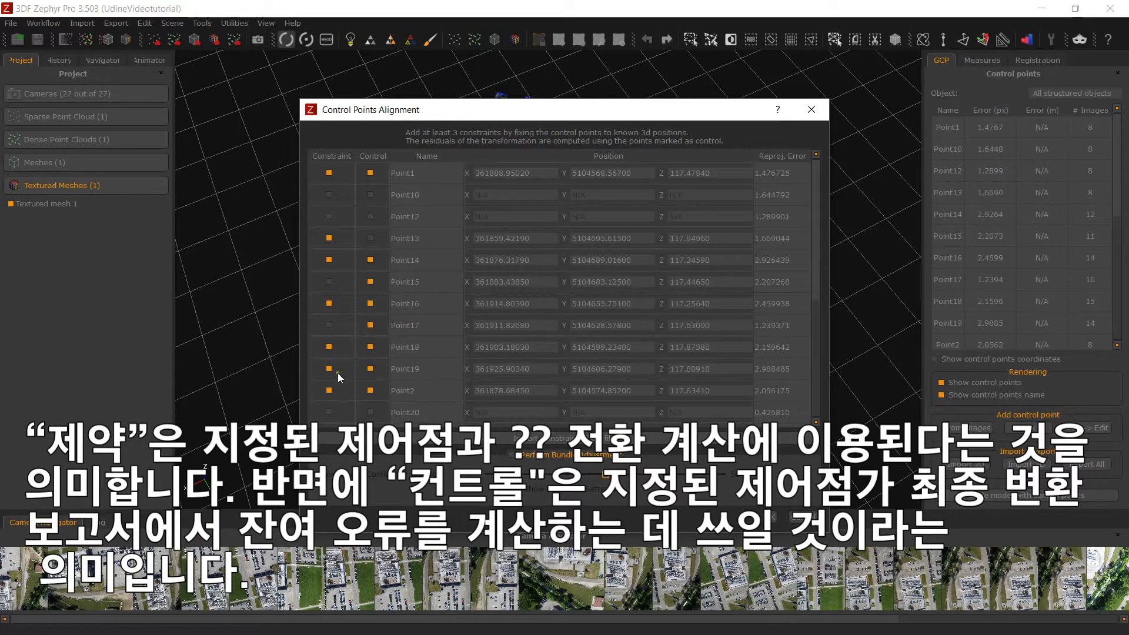
click(329, 369)
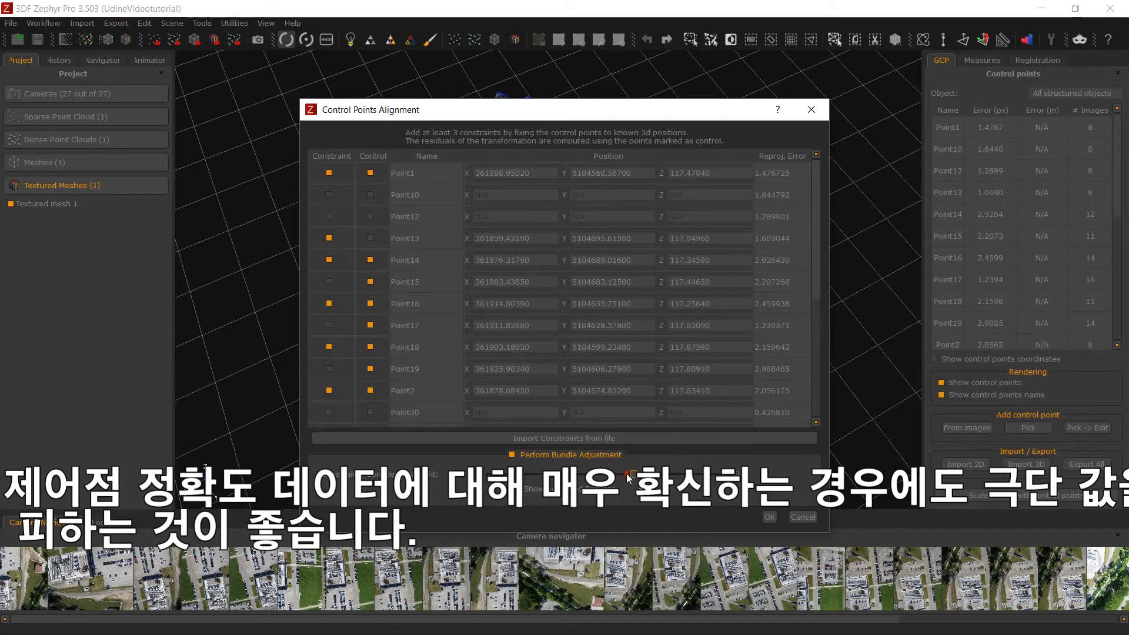
- Run the control point alignment with bundle adjustment at 50 % constraints confidence weight, accepting the deletion of dense clouds and meshes
mouse_move(592, 474)
mouse_down()
mouse_move(579, 474)
mouse_move(620, 474)
mouse_move(606, 474)
mouse_up()
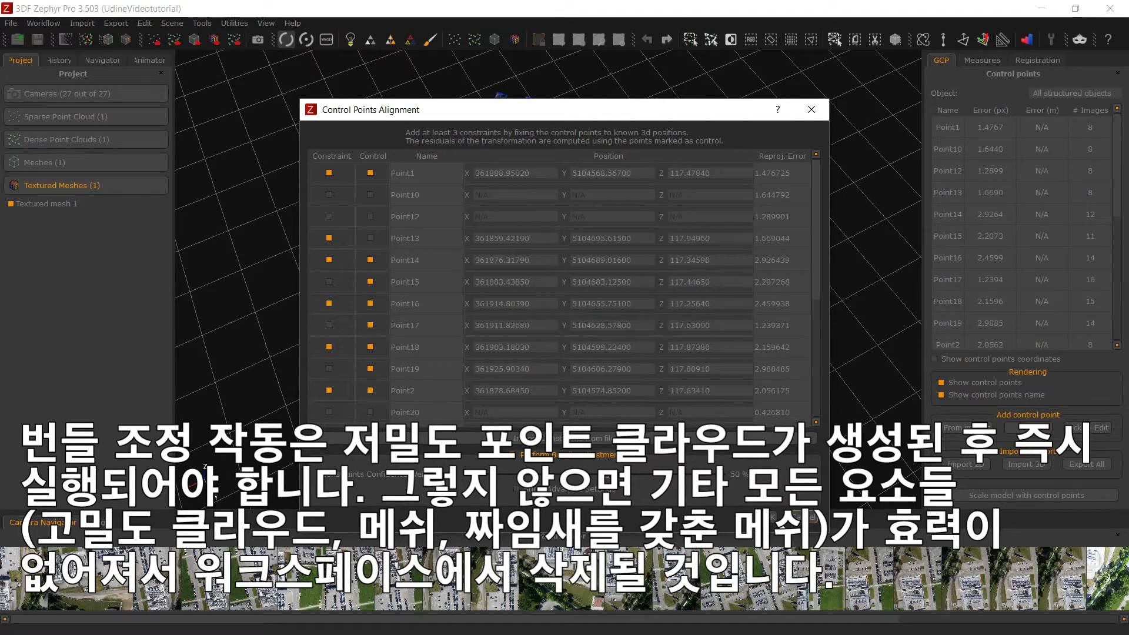
click(775, 517)
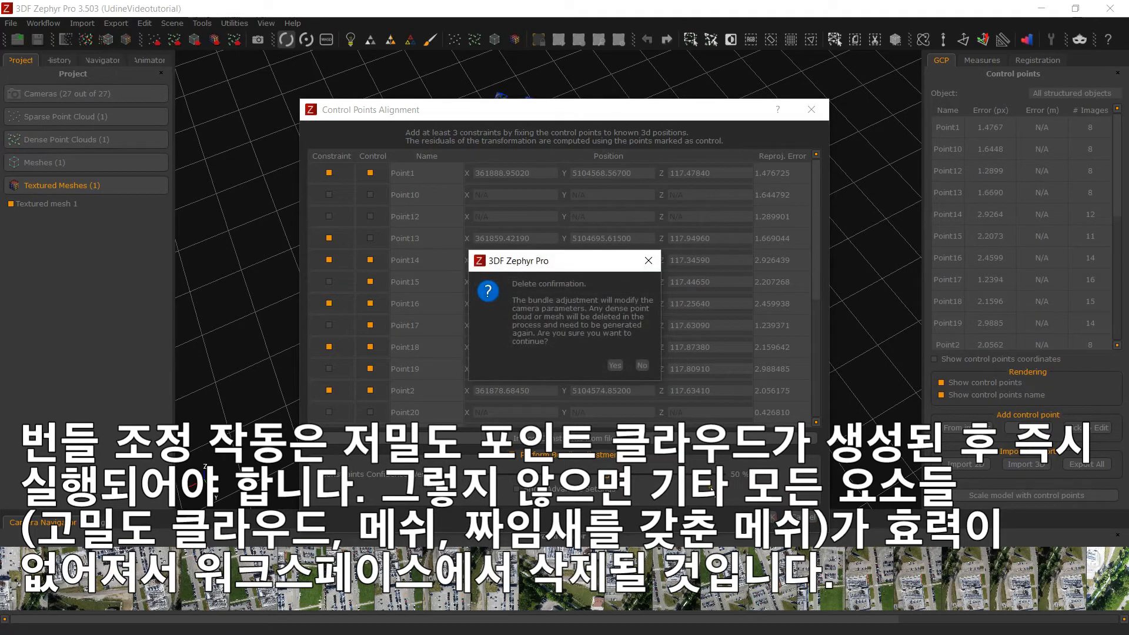
click(614, 365)
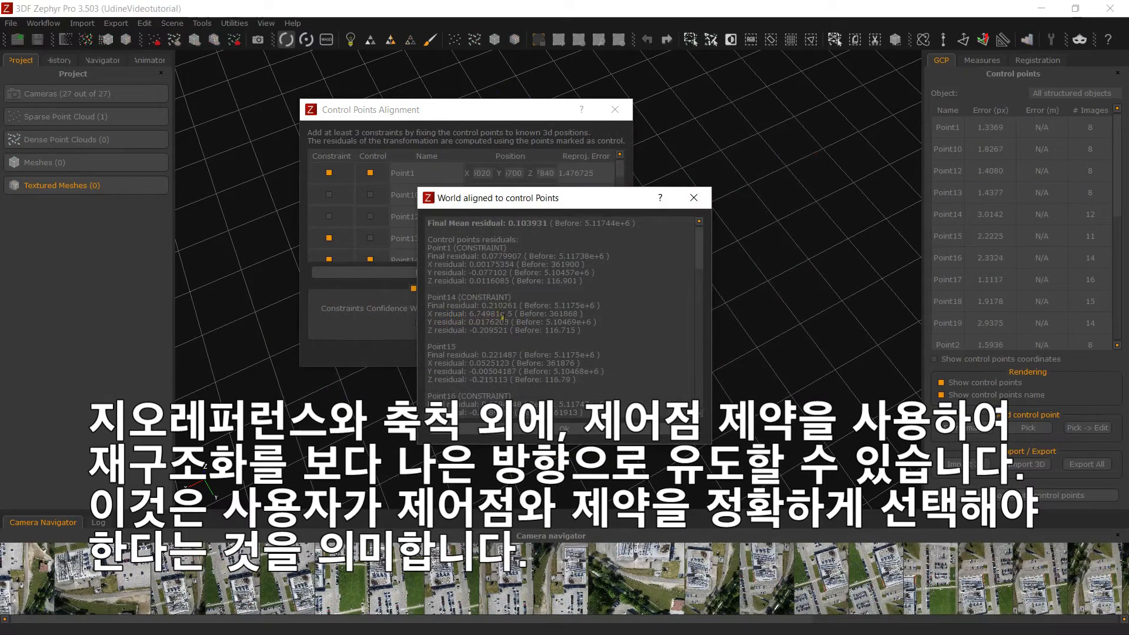
click(565, 433)
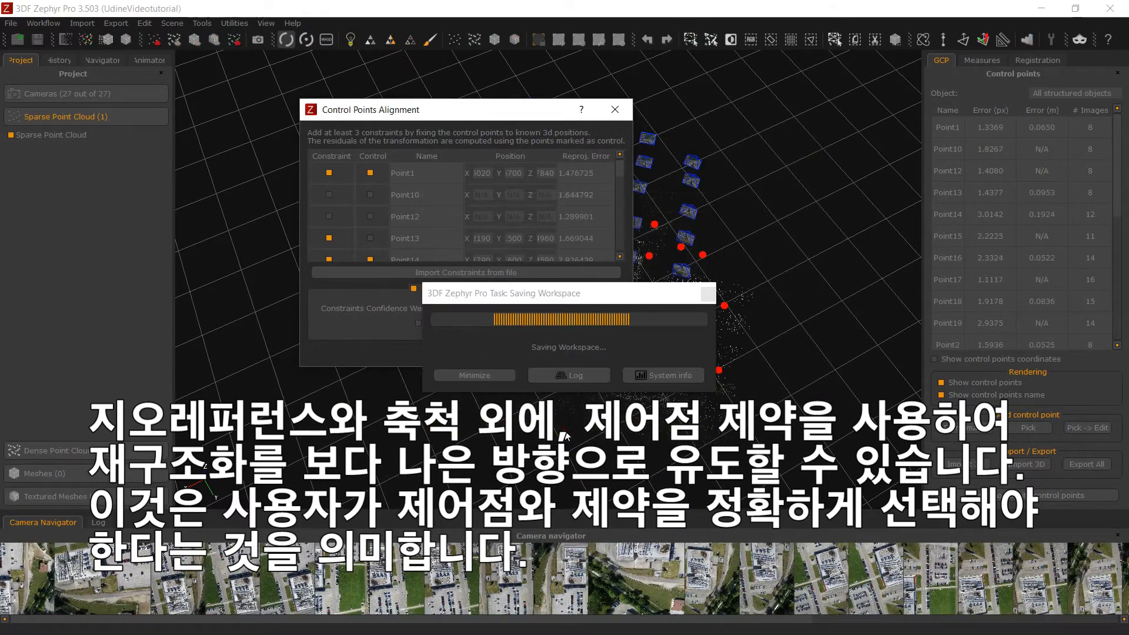
- Optimize the cameras parameters with an additional bundle adjustment at 50 % constraints confidence weight
drag(541, 430, 559, 395)
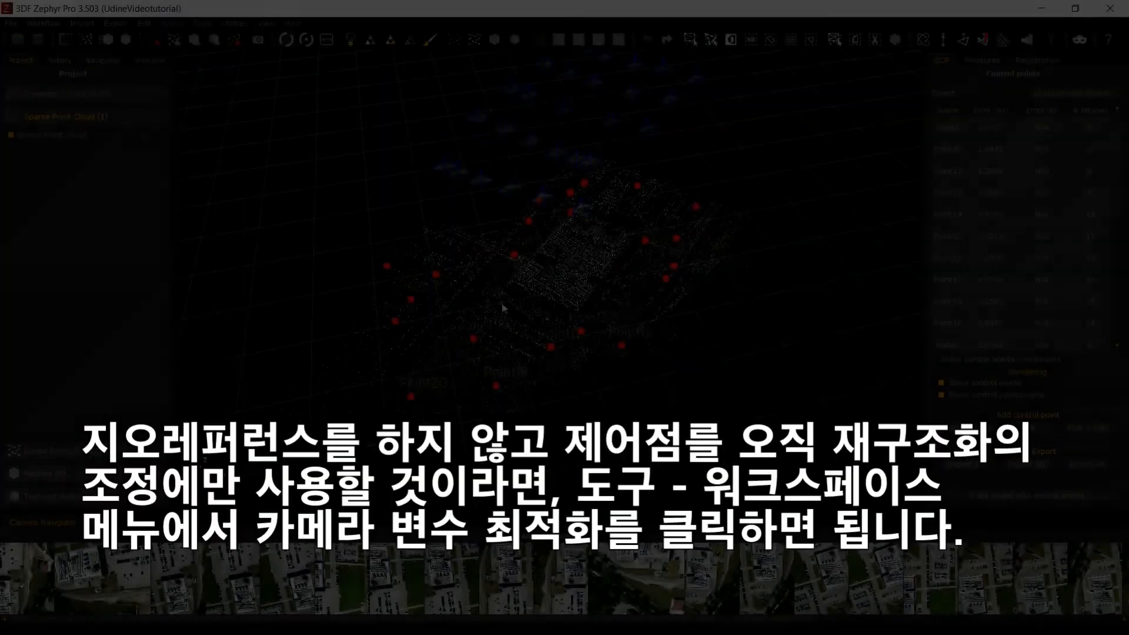
drag(503, 307, 567, 316)
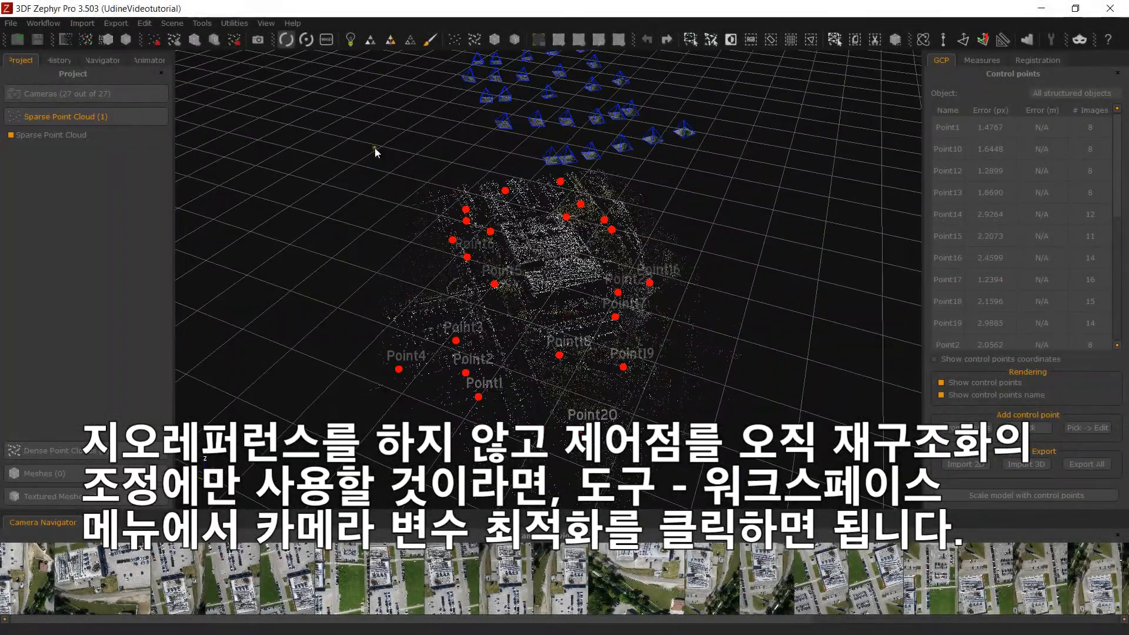
click(201, 23)
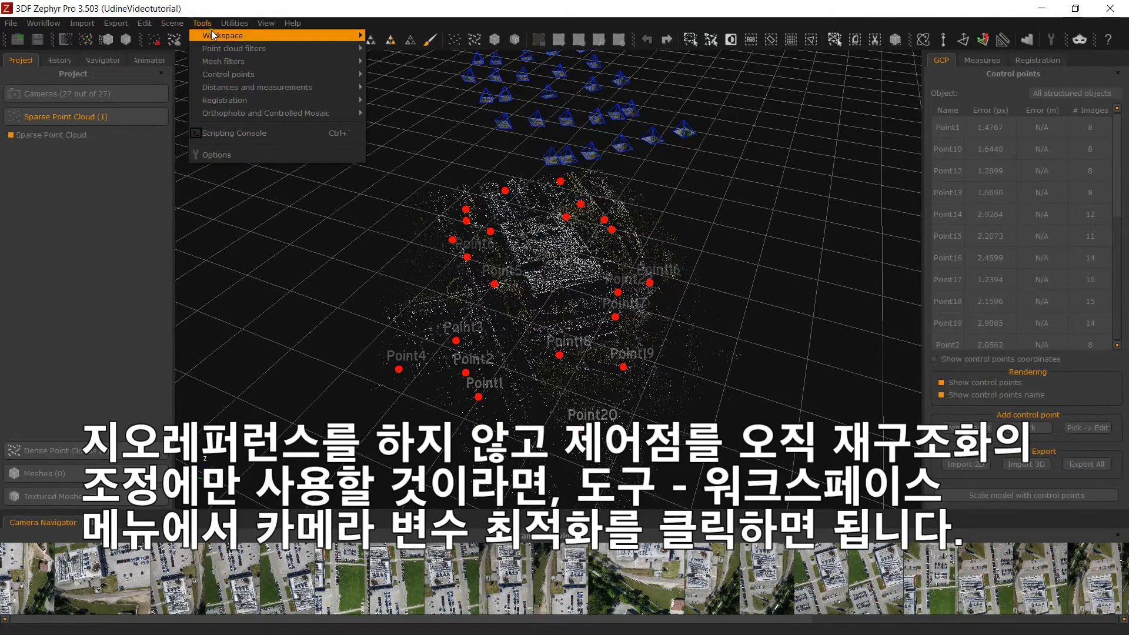
mouse_move(247, 35)
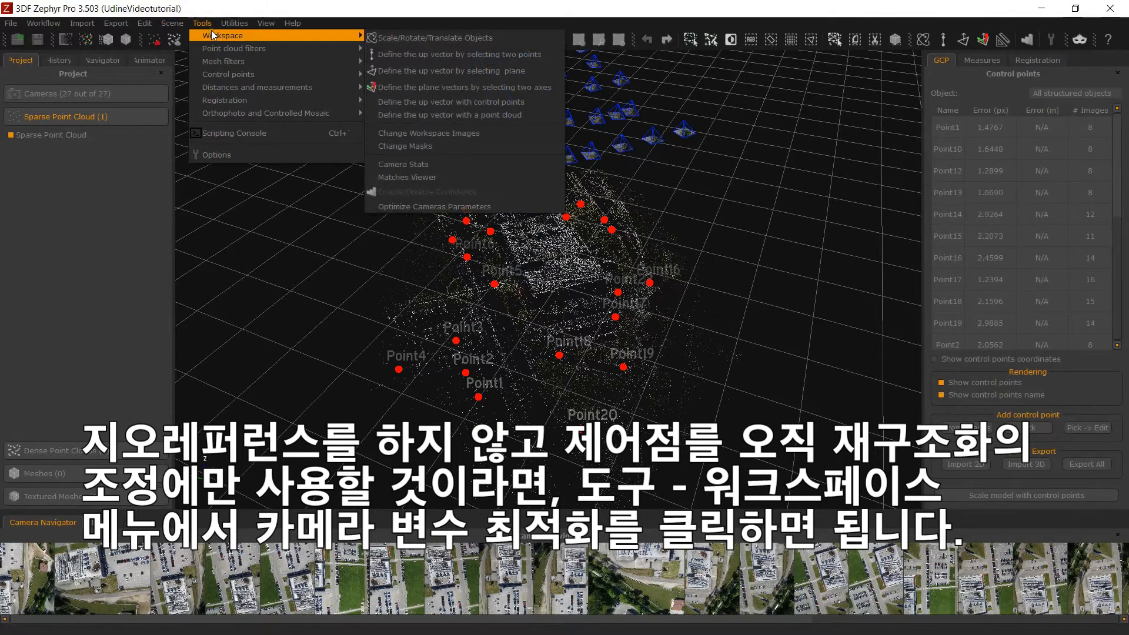
click(456, 207)
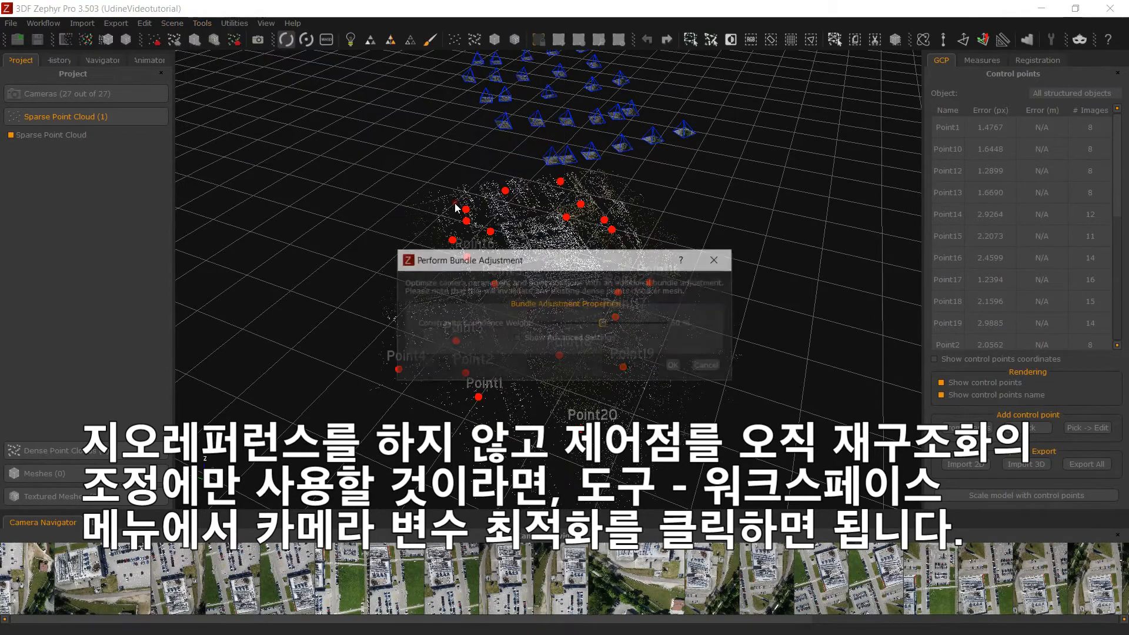
click(674, 365)
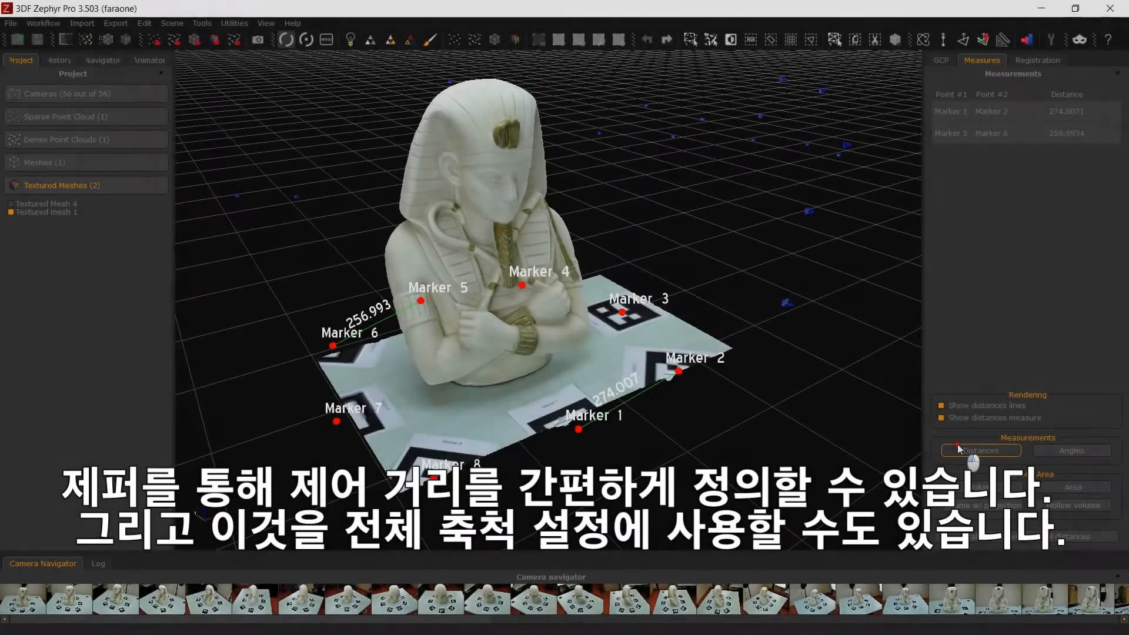
- Add a control distance between the camera positions _DSC0681.JPG and _DSC0682.JPG
click(958, 450)
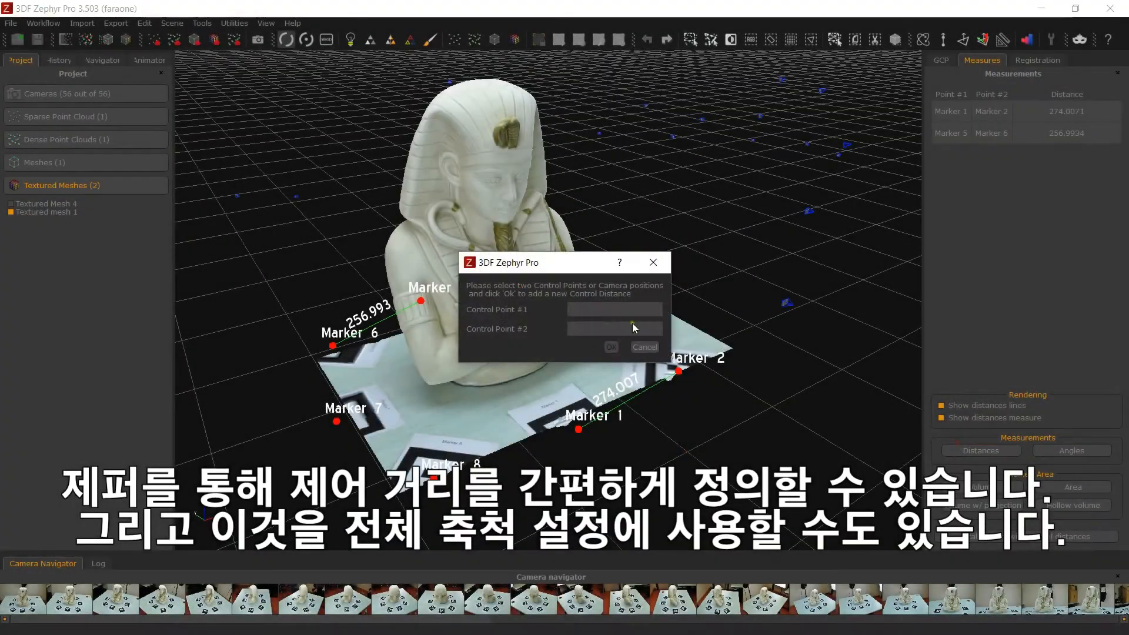
click(592, 309)
click(614, 387)
click(611, 329)
scroll(604, 365, down, 1)
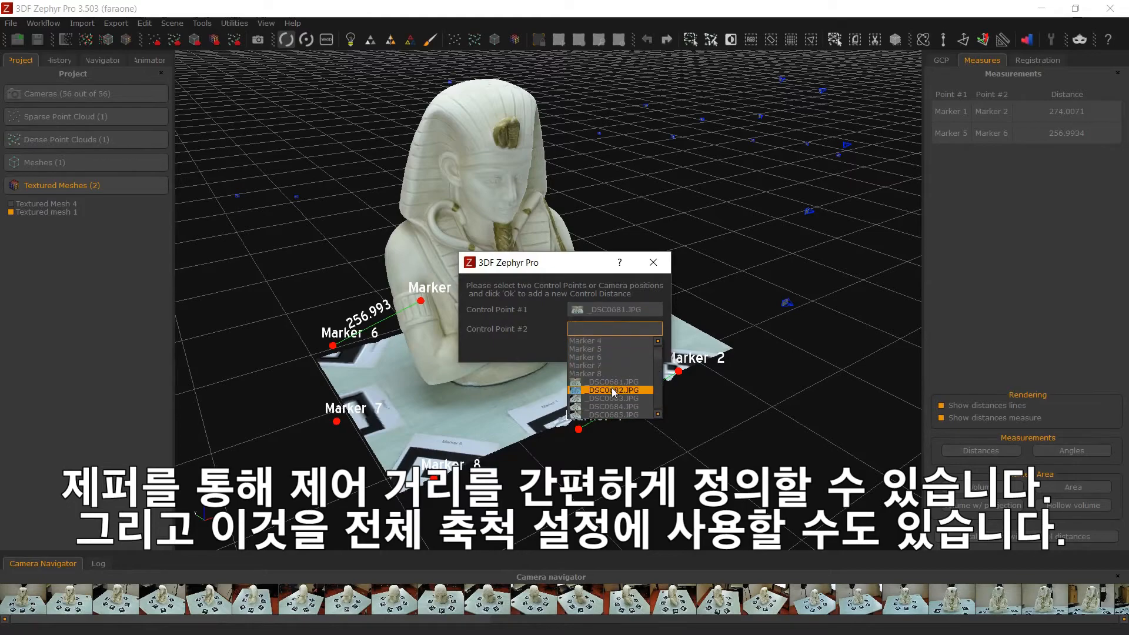
click(613, 391)
click(610, 348)
- Set up another control distance with Marker 1 as its first point and choose its second point
scroll(655, 395, down, 2)
scroll(653, 395, down, 3)
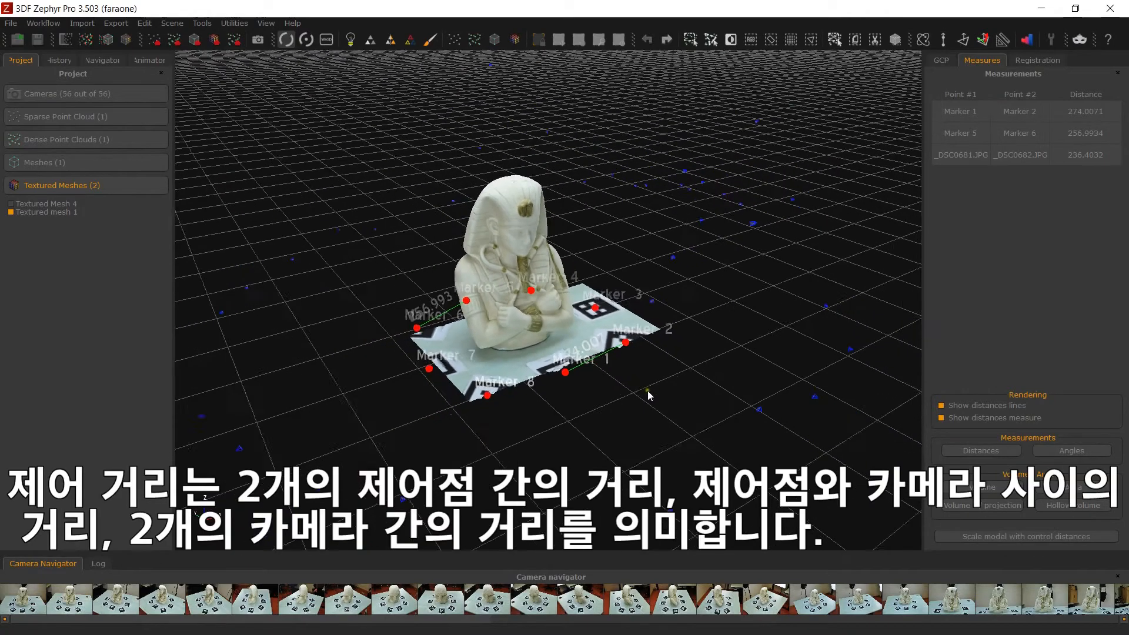
drag(759, 274, 653, 321)
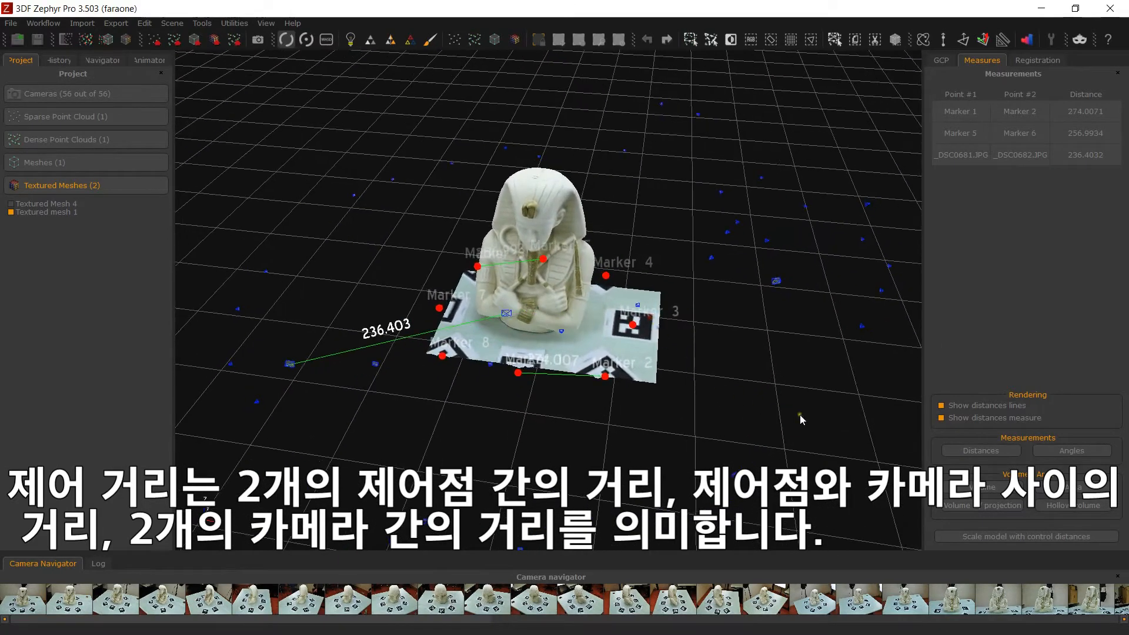
click(980, 450)
click(615, 309)
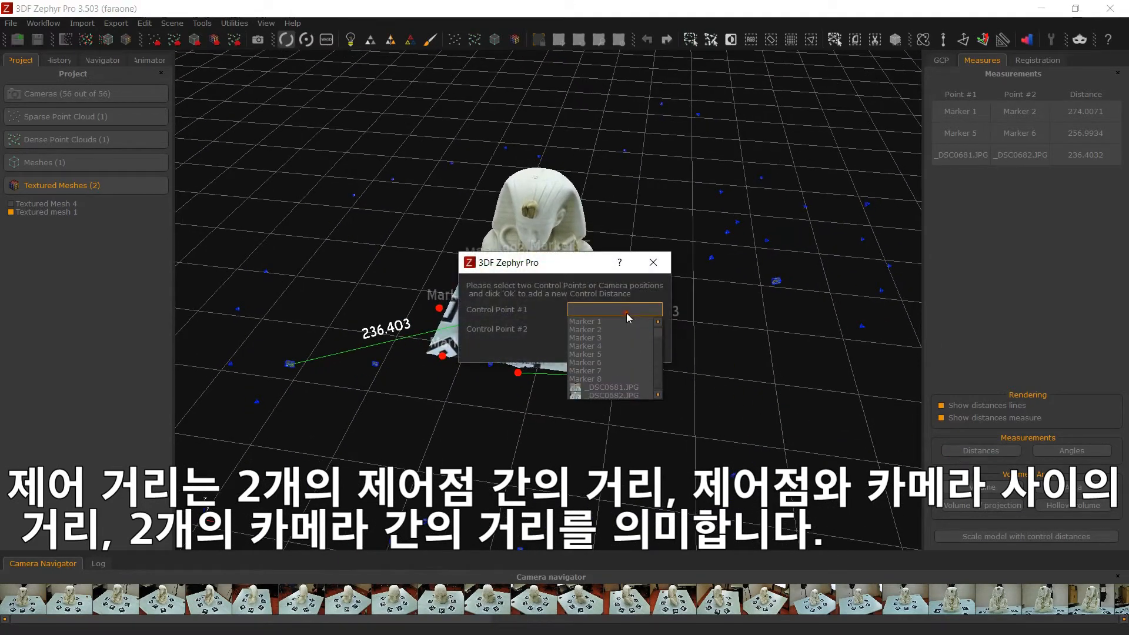
click(585, 321)
click(614, 329)
click(615, 399)
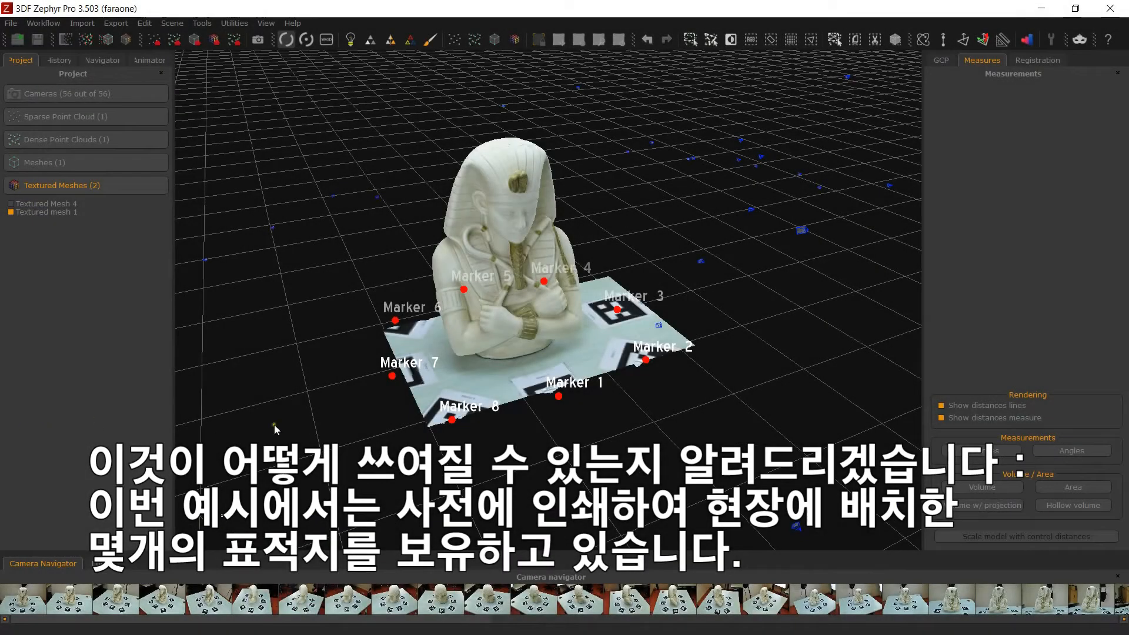
- Add a control distance between Marker 1 and Marker 2 on the statue's base
drag(474, 442, 503, 419)
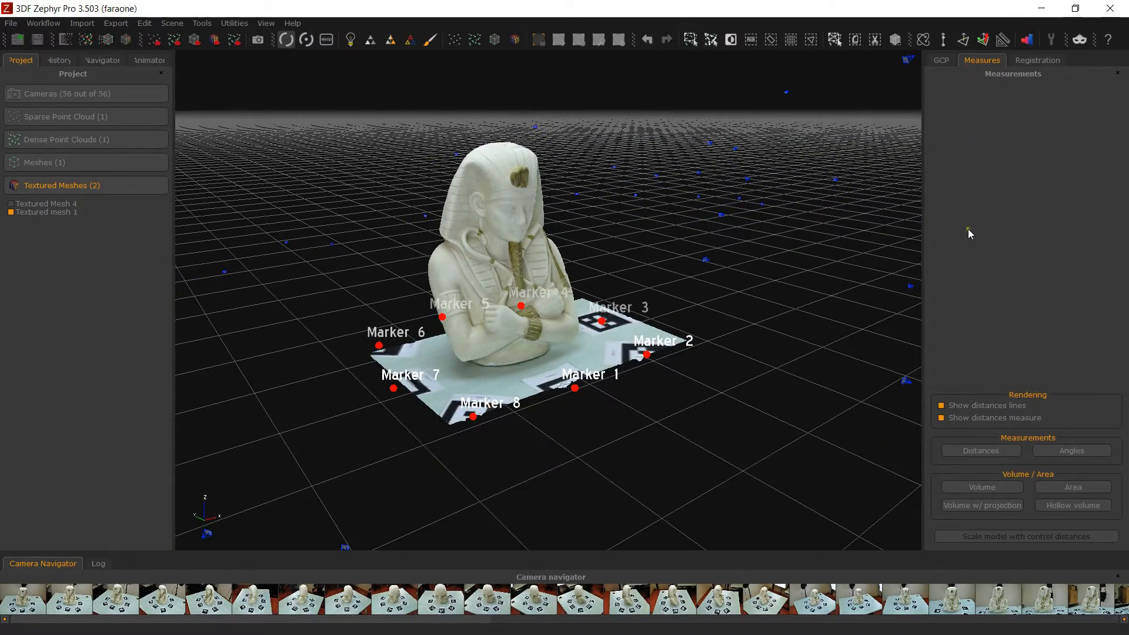
click(969, 450)
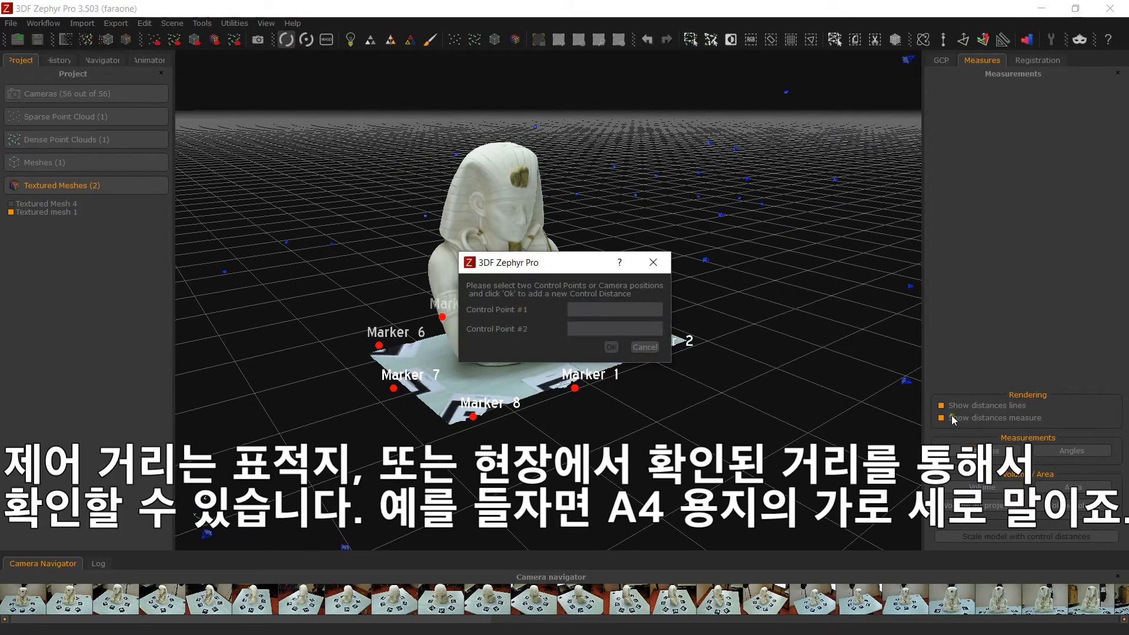
click(639, 317)
click(618, 320)
click(609, 329)
click(606, 348)
click(611, 347)
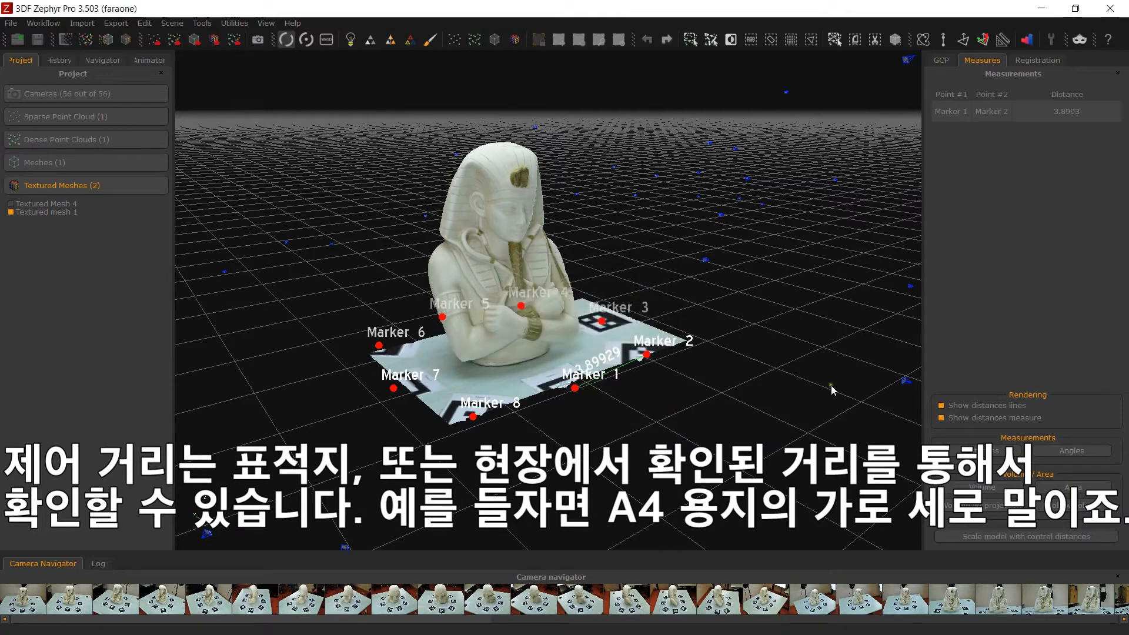
- Add a second control distance between Marker 5 and Marker 6
click(980, 451)
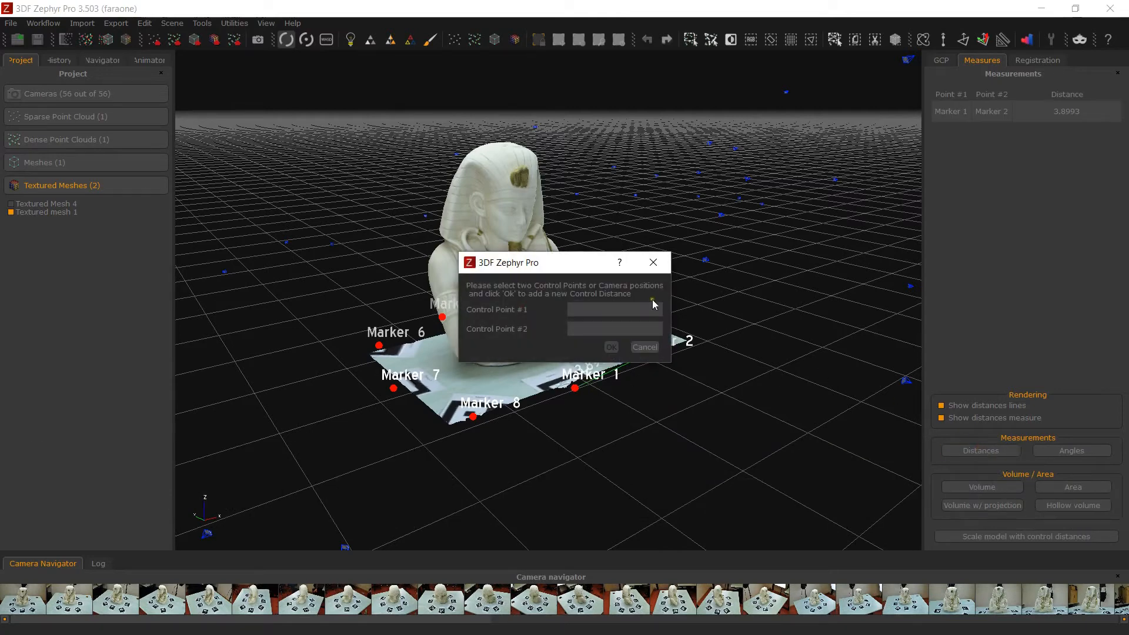
click(630, 311)
click(612, 354)
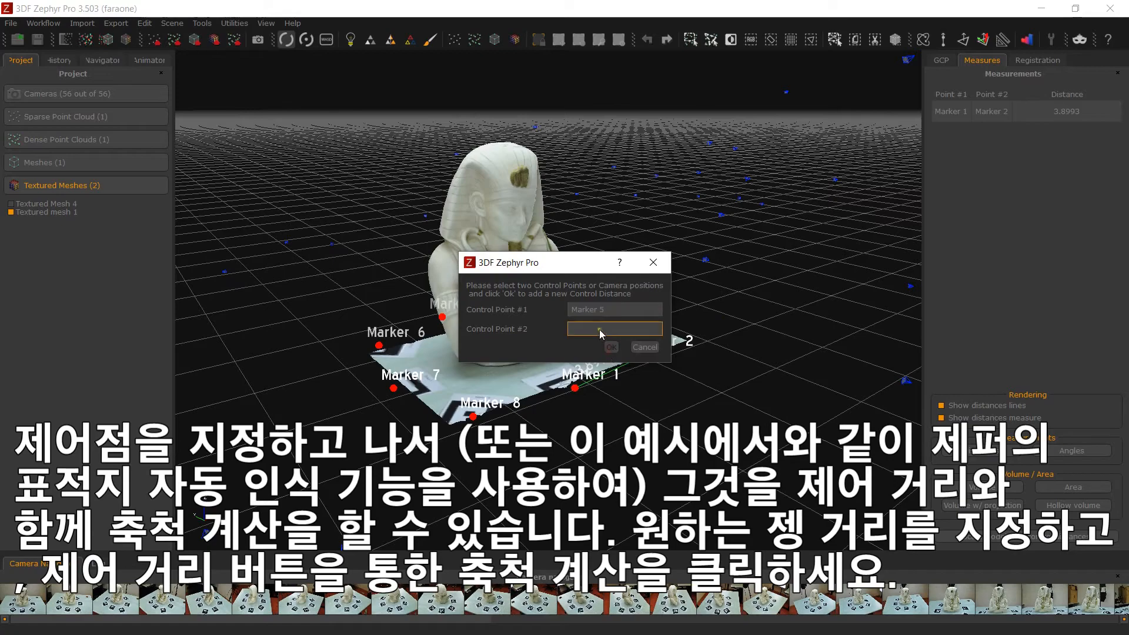
click(598, 329)
click(598, 375)
click(611, 347)
- Start scaling the model with control distances, enabling both marker distances as constraint and control
mouse_move(572, 340)
mouse_down()
mouse_move(456, 498)
mouse_move(412, 496)
mouse_move(461, 496)
mouse_up()
scroll(452, 496, up, 2)
scroll(461, 496, down, 1)
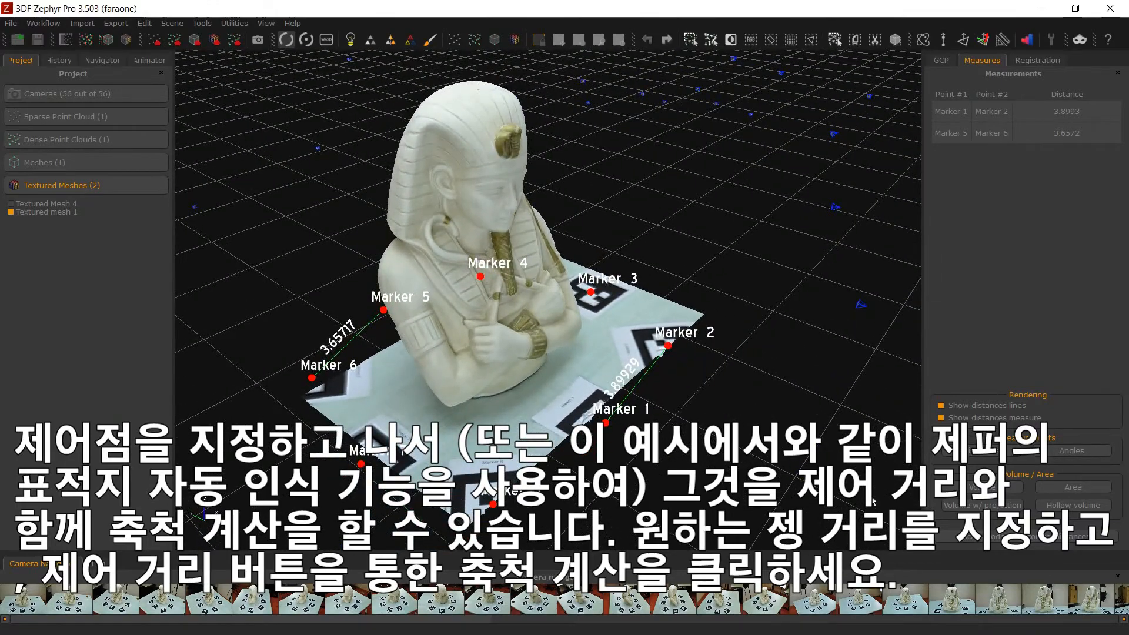
click(1034, 543)
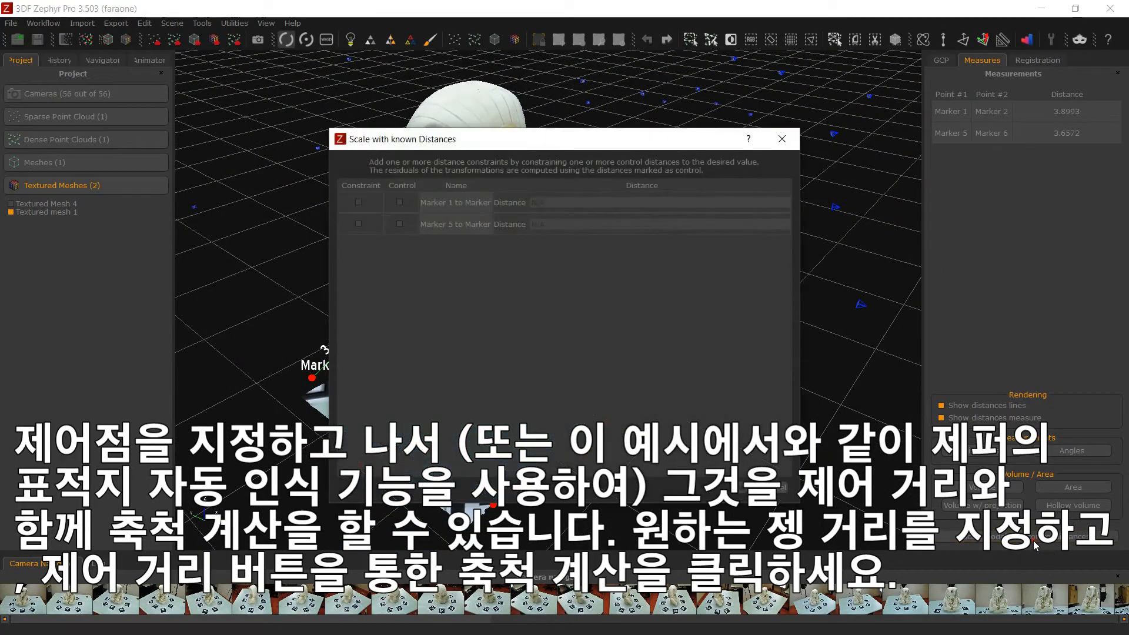
click(358, 203)
click(358, 224)
- Set the Marker 1 to Marker 2 distance to 274 and the Marker 5 to Marker 6 distance to 257, and apply the scaling
click(587, 203)
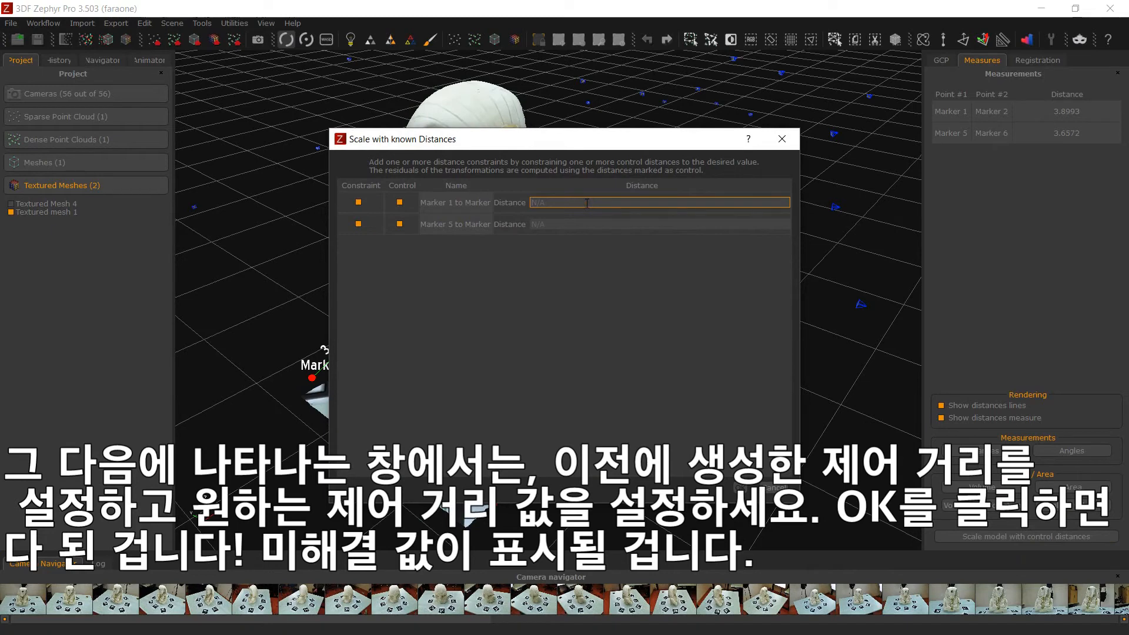
text(274)
click(600, 223)
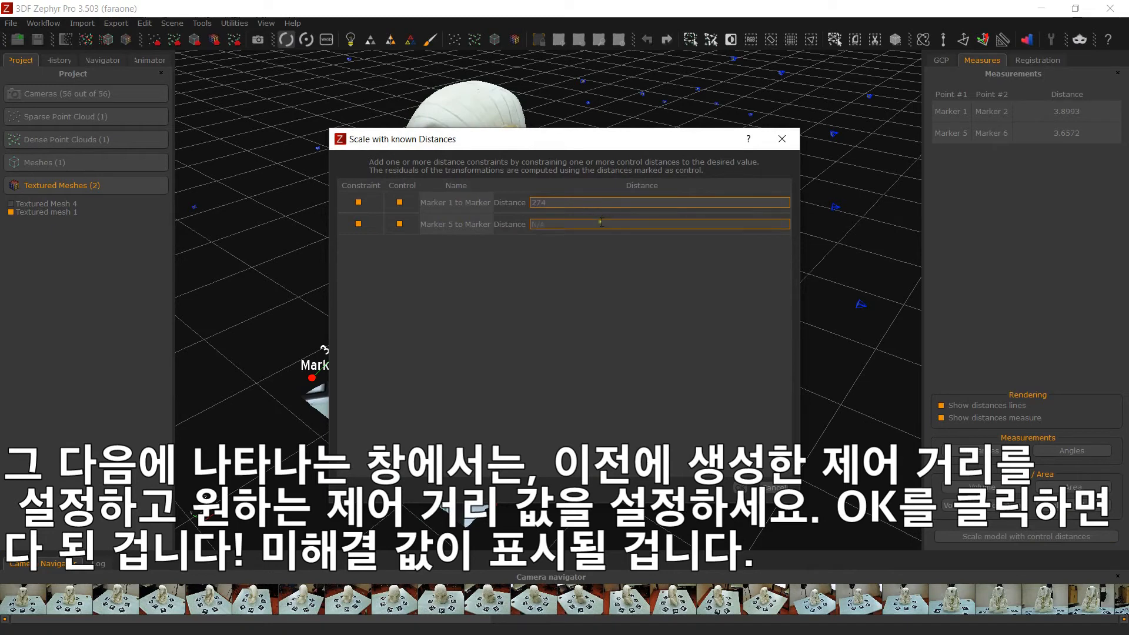
text(257)
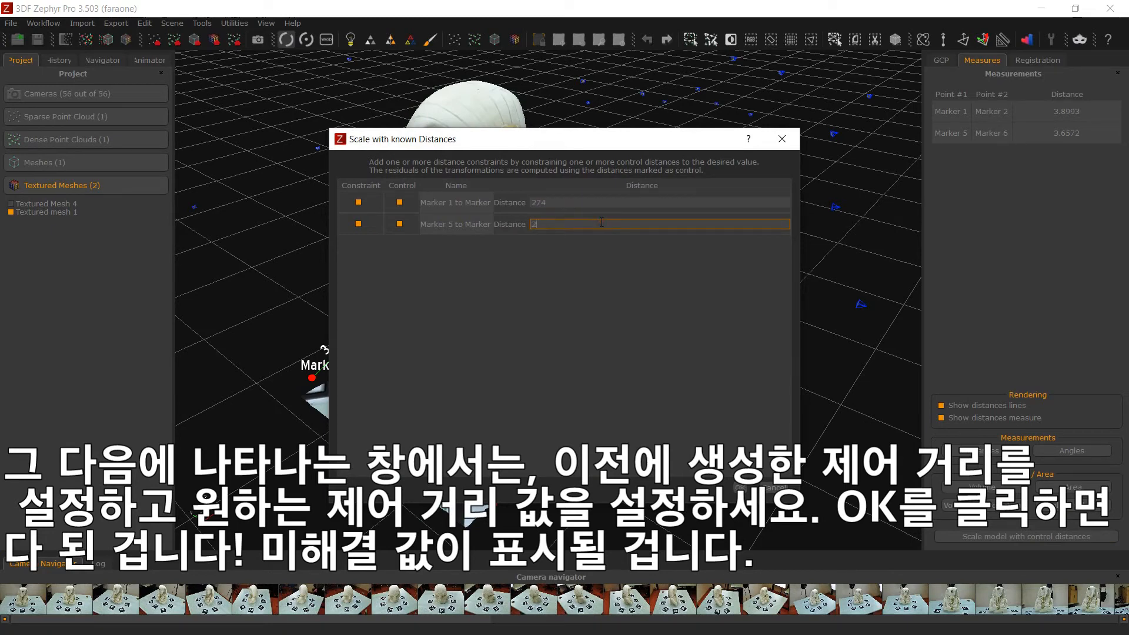
click(740, 488)
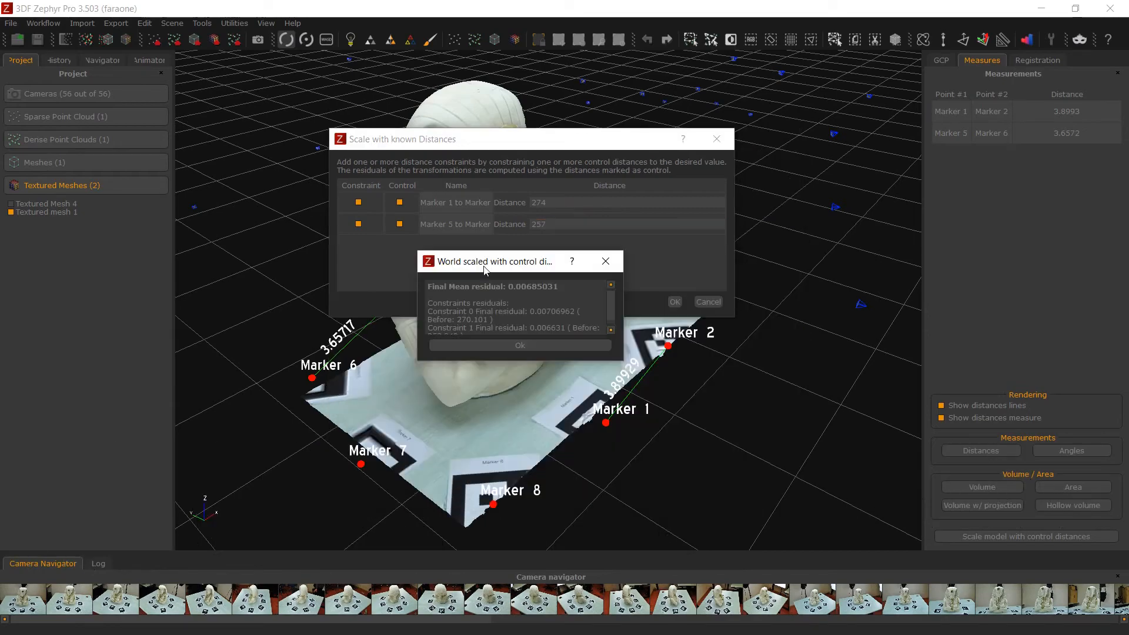
click(521, 344)
drag(547, 492, 301, 460)
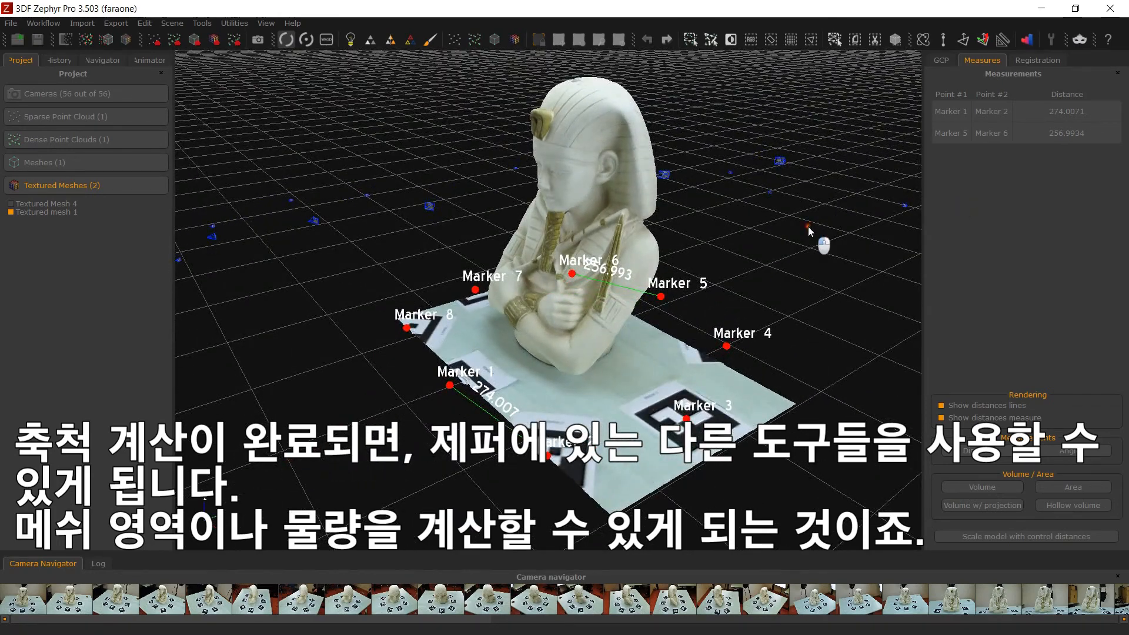
mouse_move(814, 242)
mouse_down()
mouse_move(774, 252)
mouse_move(830, 251)
mouse_up()
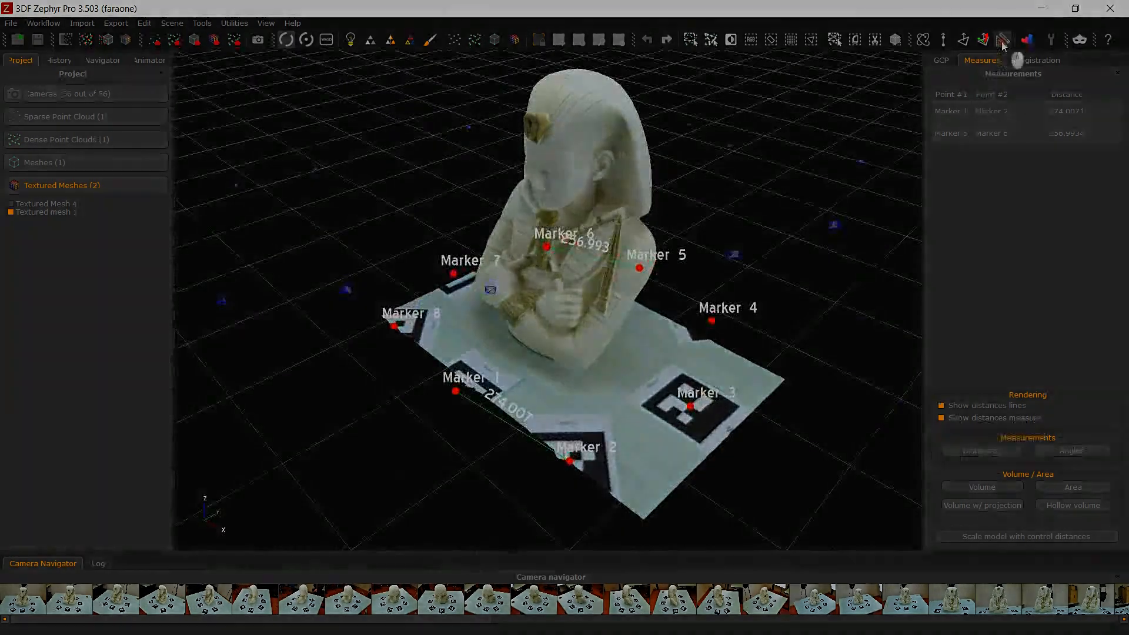